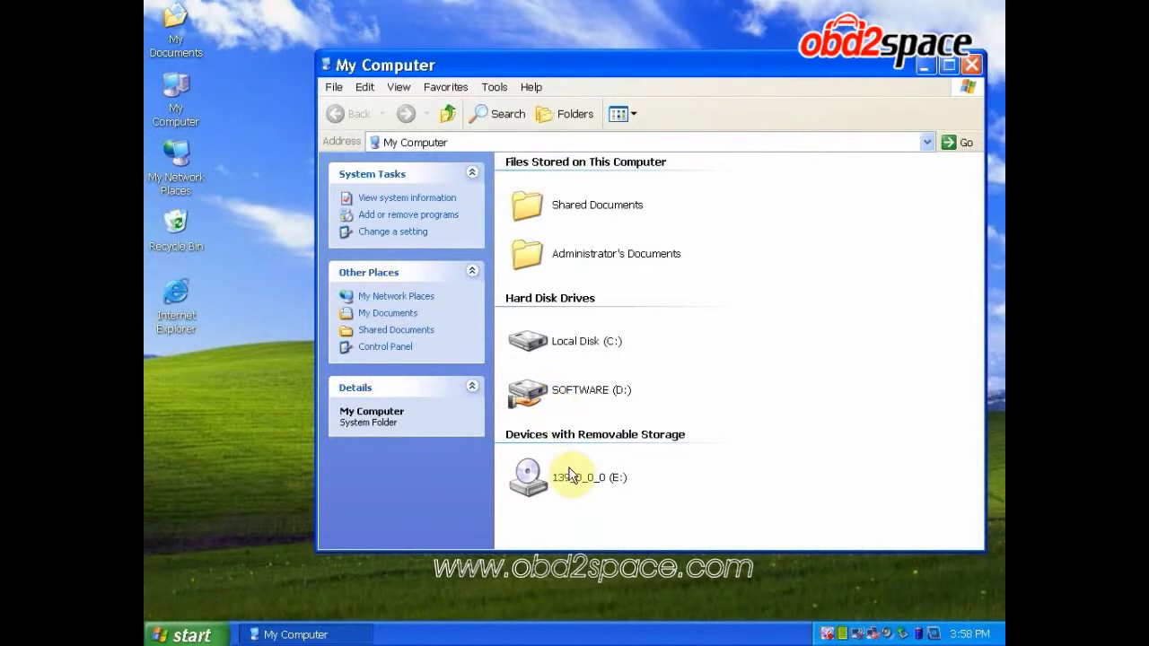
# Open the 139_0_0_0 (E:) CD drive's contents and scroll down the listing
pyautogui.rightClick(569, 476)
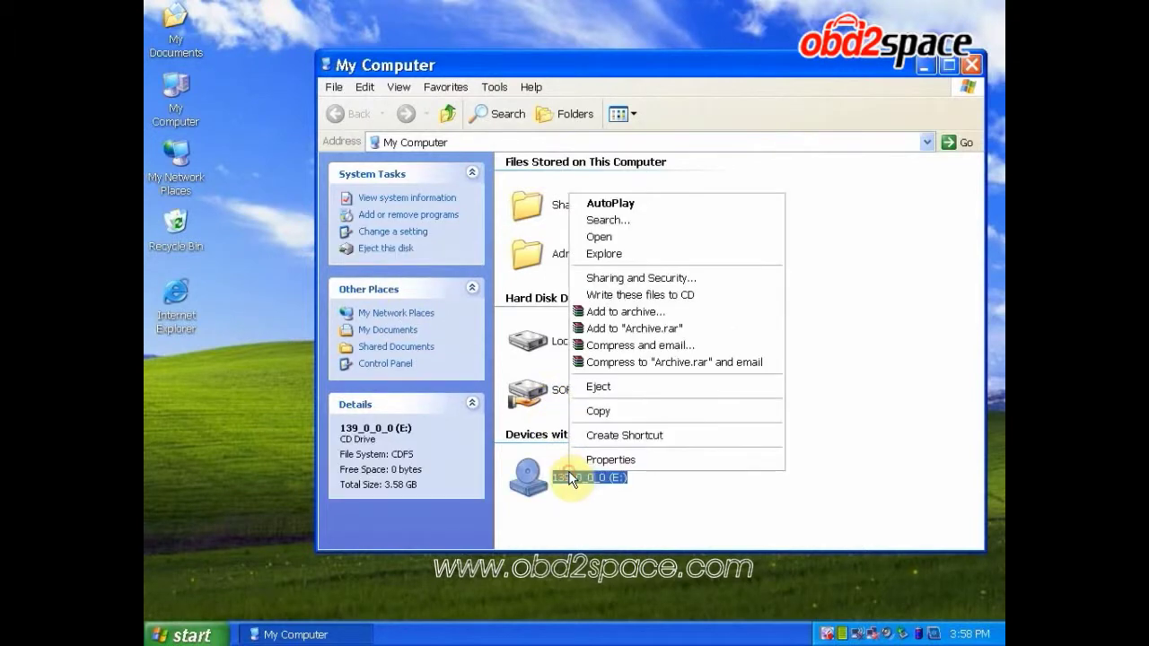
pyautogui.click(641, 236)
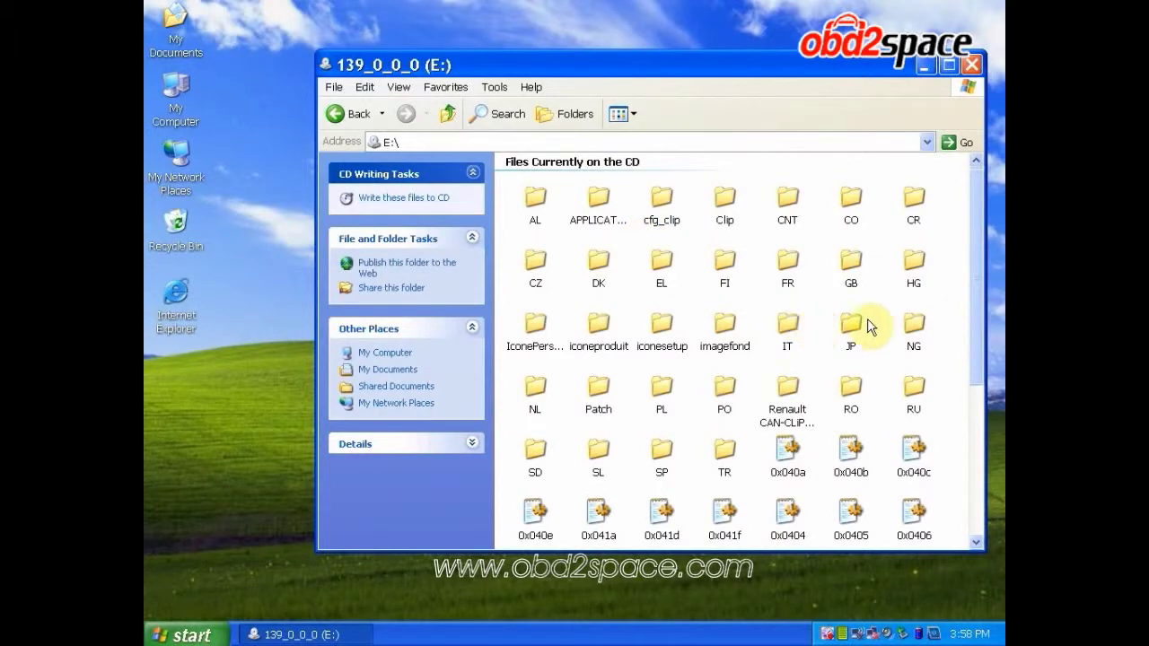
pyautogui.moveTo(976, 315); pyautogui.dragTo(980, 357)
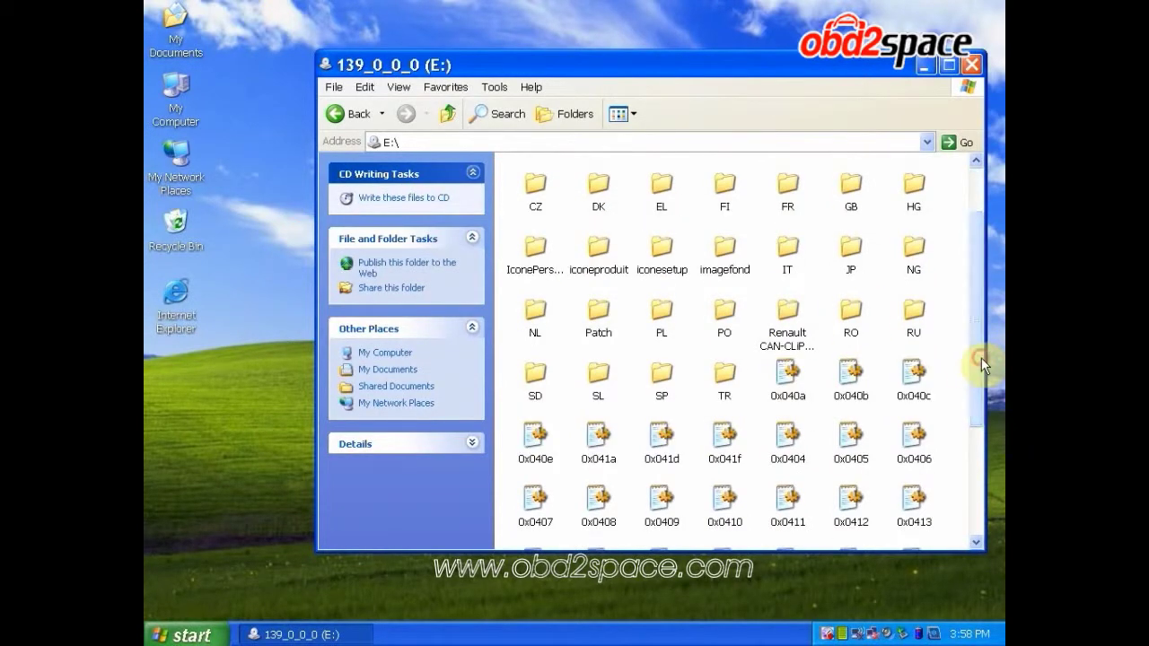
# Open the Renault CAN-CLiP Registration Patch folder and its ReadMe! instructions
pyautogui.click(788, 316)
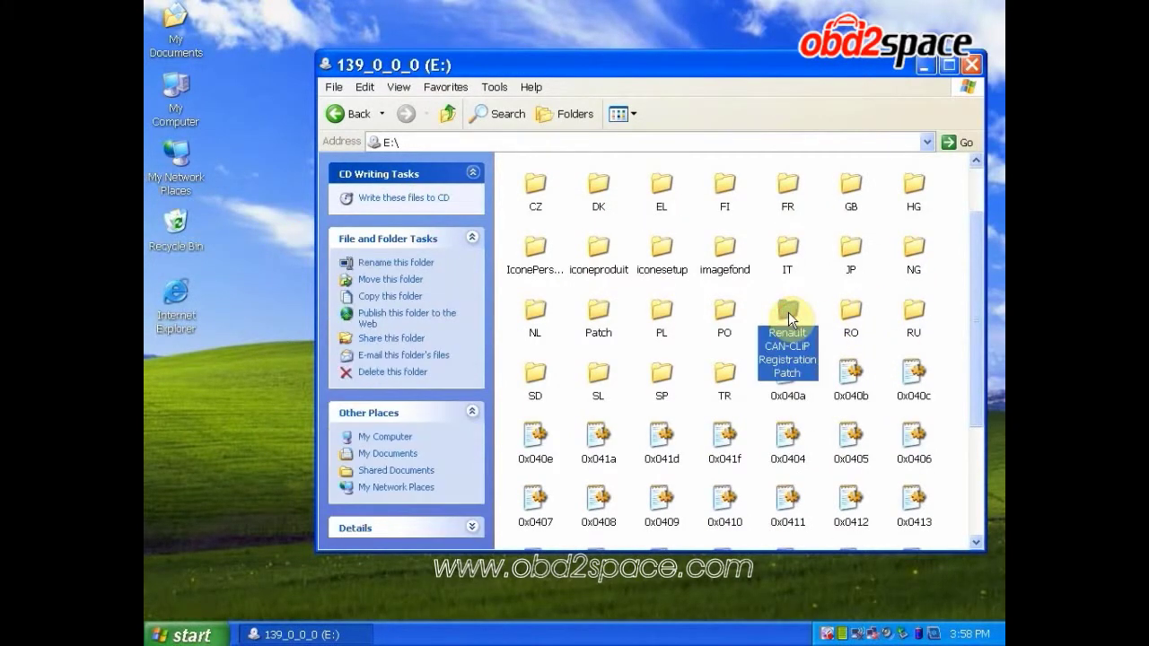
pyautogui.doubleClick(788, 316)
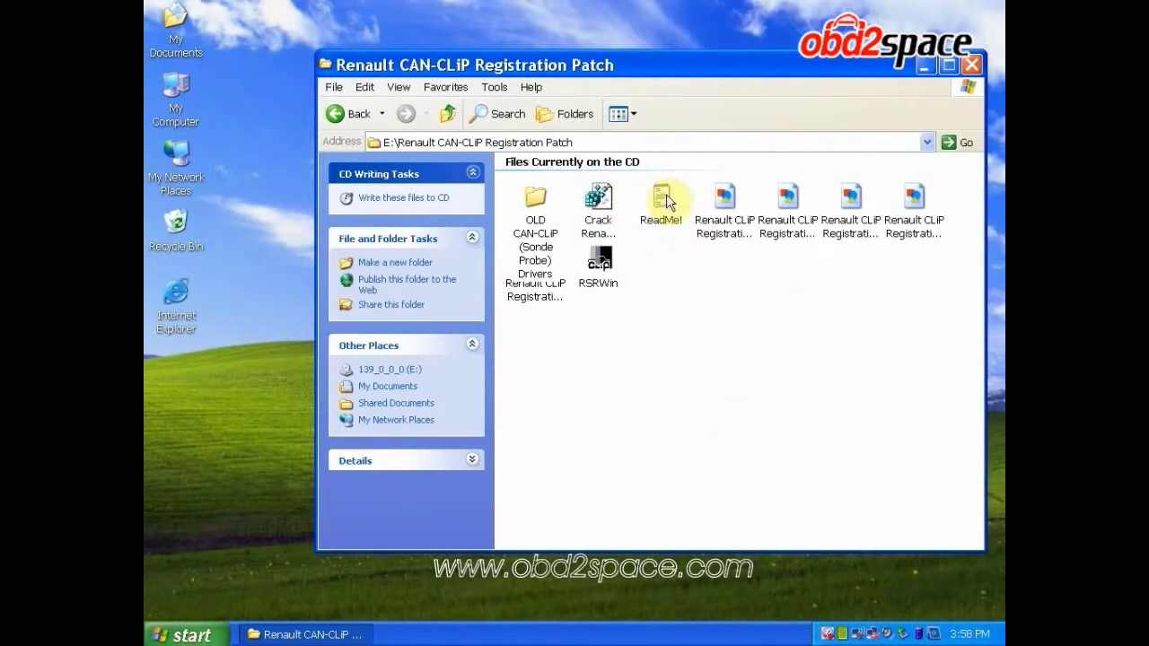
pyautogui.doubleClick(668, 194)
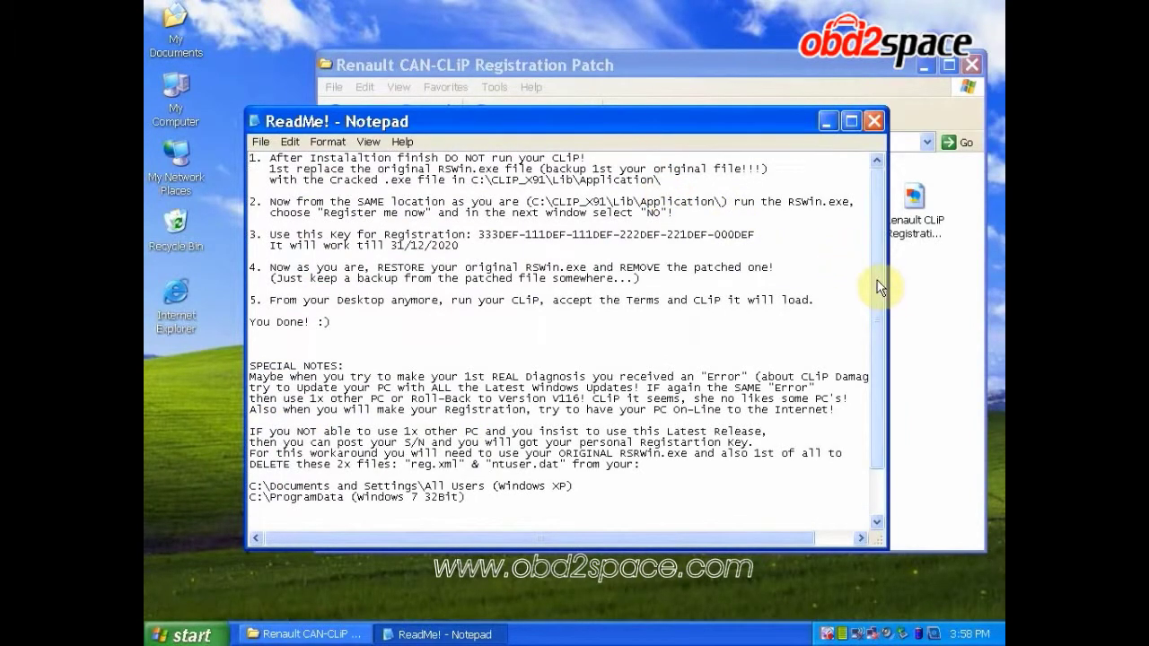
# Scroll through the ReadMe! installation steps, then minimize Notepad to reveal the patch folder
pyautogui.moveTo(877, 280)
pyautogui.mouseDown()
pyautogui.moveTo(879, 367)
pyautogui.moveTo(881, 261)
pyautogui.mouseUp()
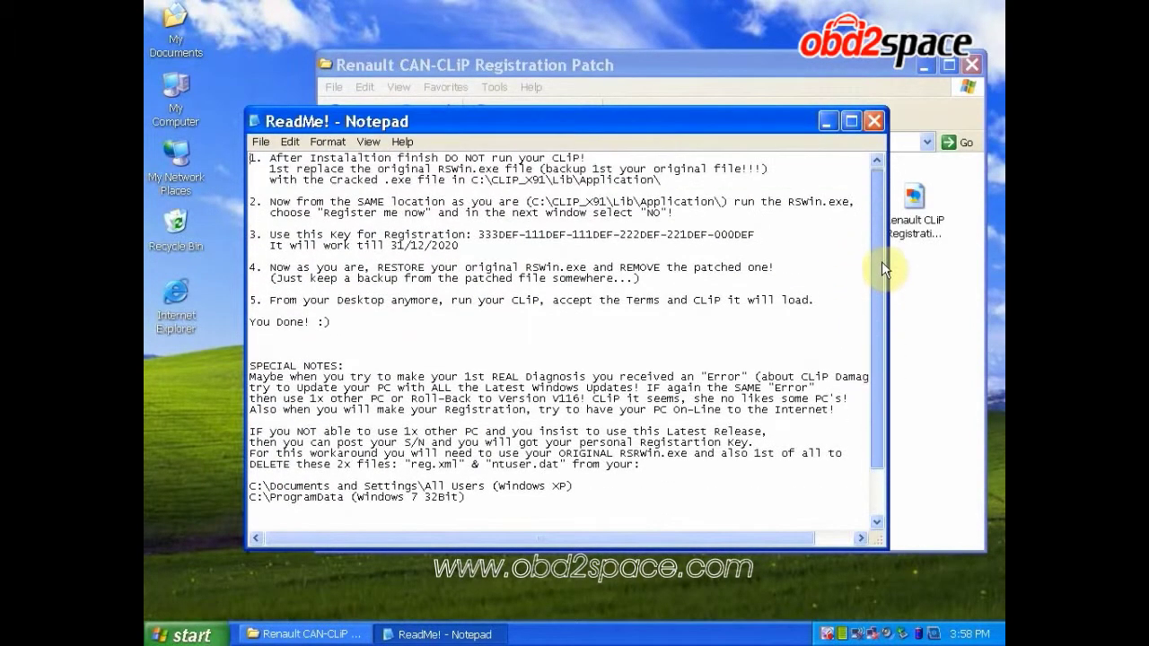
pyautogui.click(828, 125)
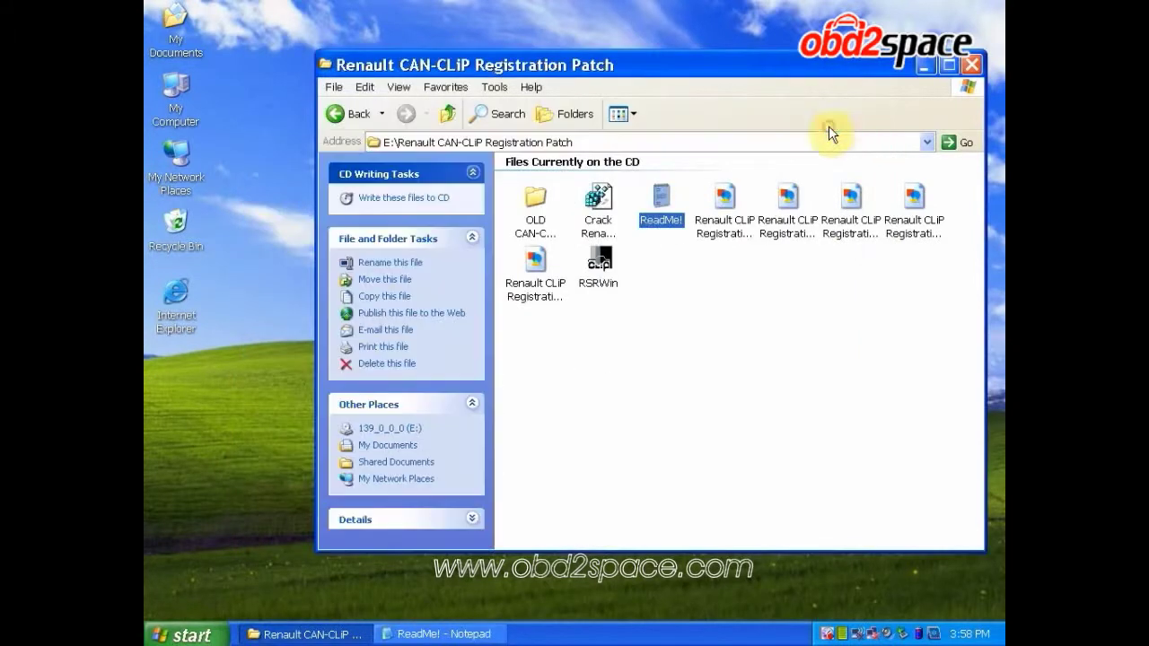
# Merge Crack Renault CLIP.reg into the registry, then go up to the E:\ root folder
pyautogui.doubleClick(600, 199)
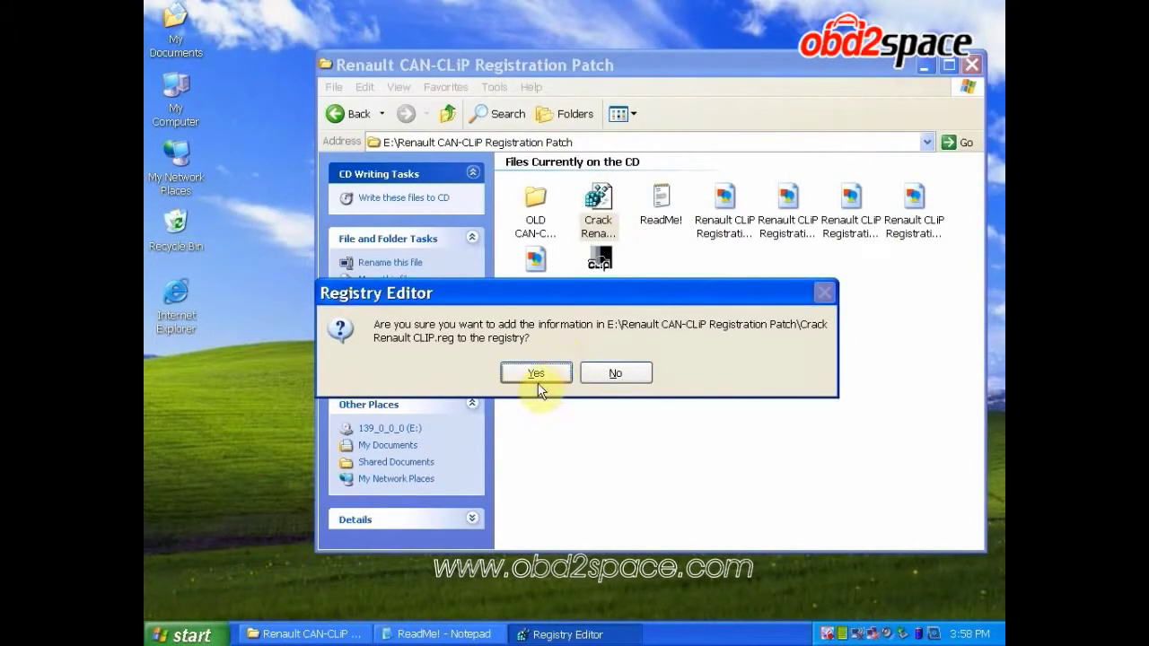
pyautogui.click(538, 374)
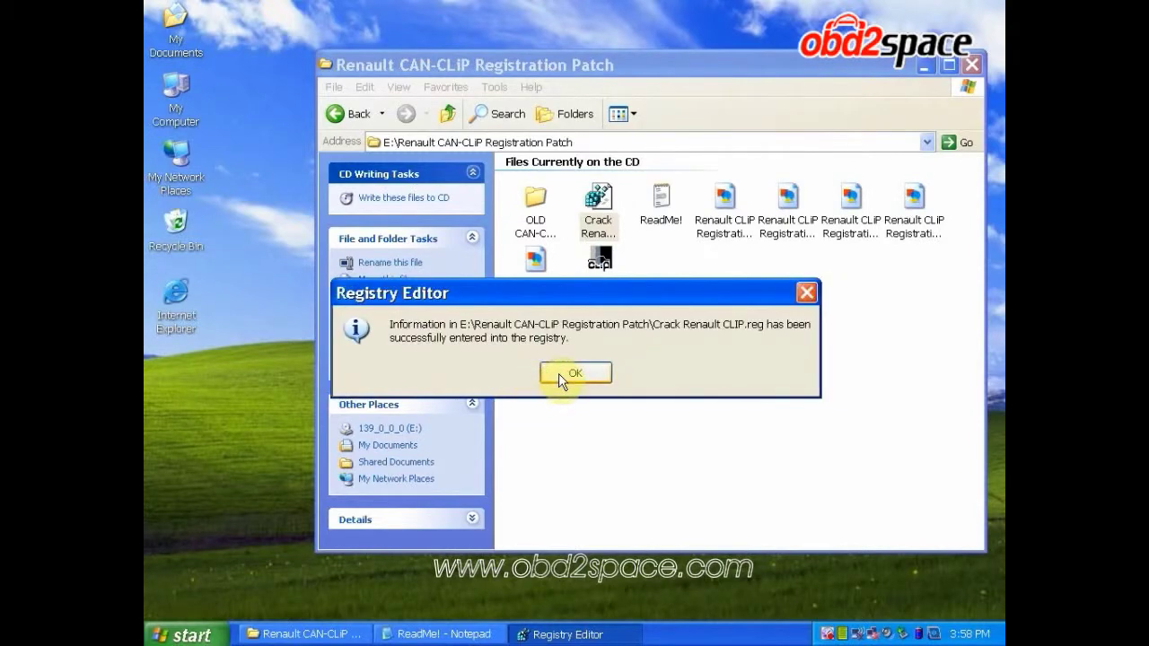
pyautogui.click(573, 373)
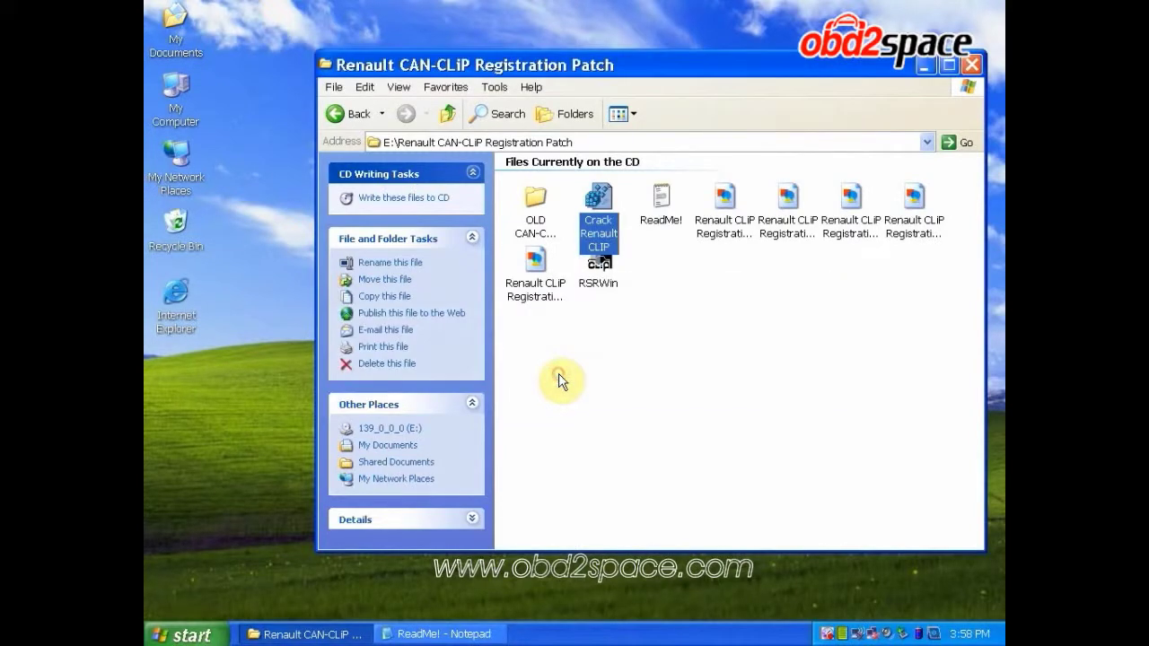
pyautogui.click(448, 114)
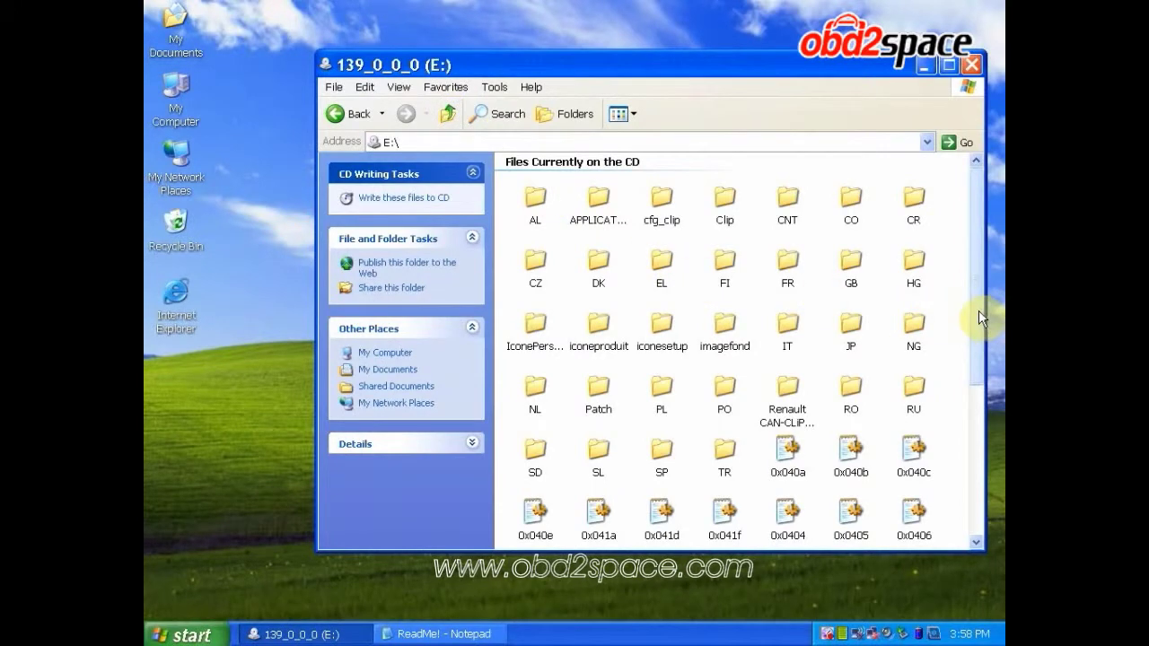
# Run the first setup program at the bottom of E:\ to launch the CLIP V139 installer
pyautogui.moveTo(978, 318); pyautogui.dragTo(972, 503)
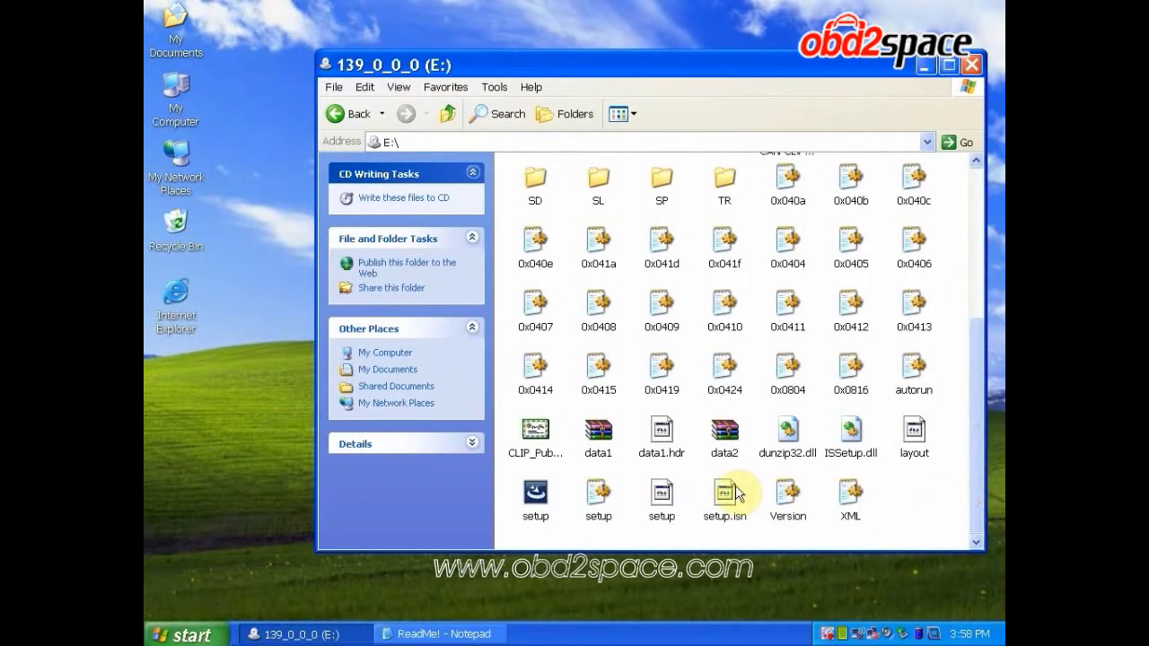
pyautogui.click(535, 492)
pyautogui.rightClick(535, 489)
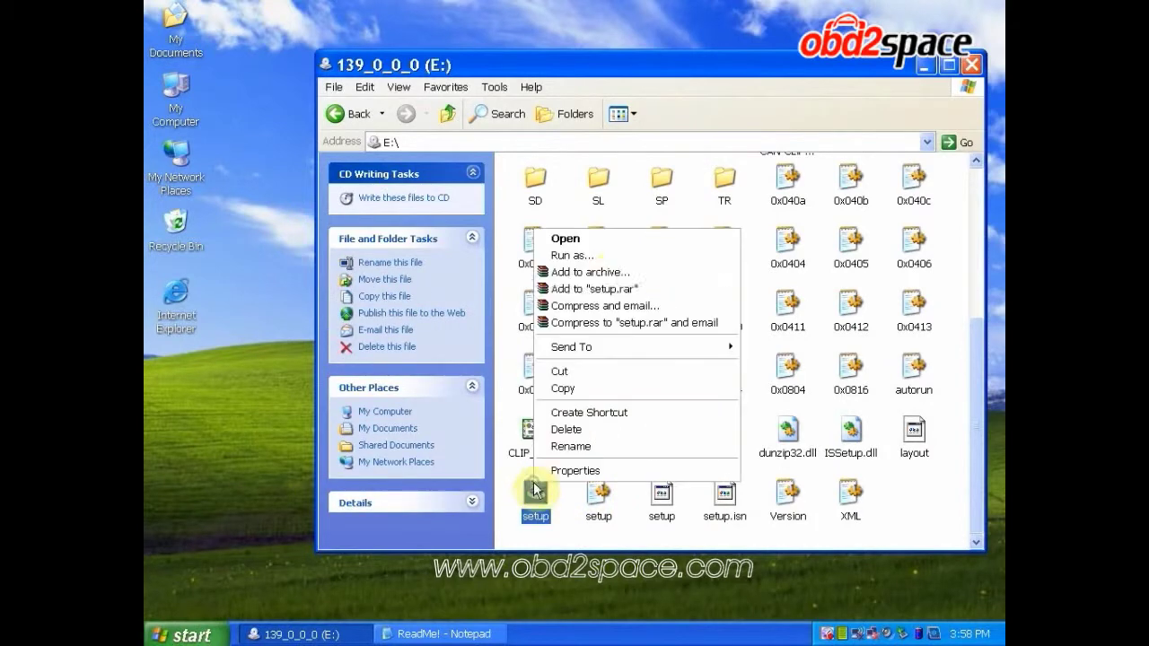
pyautogui.click(641, 242)
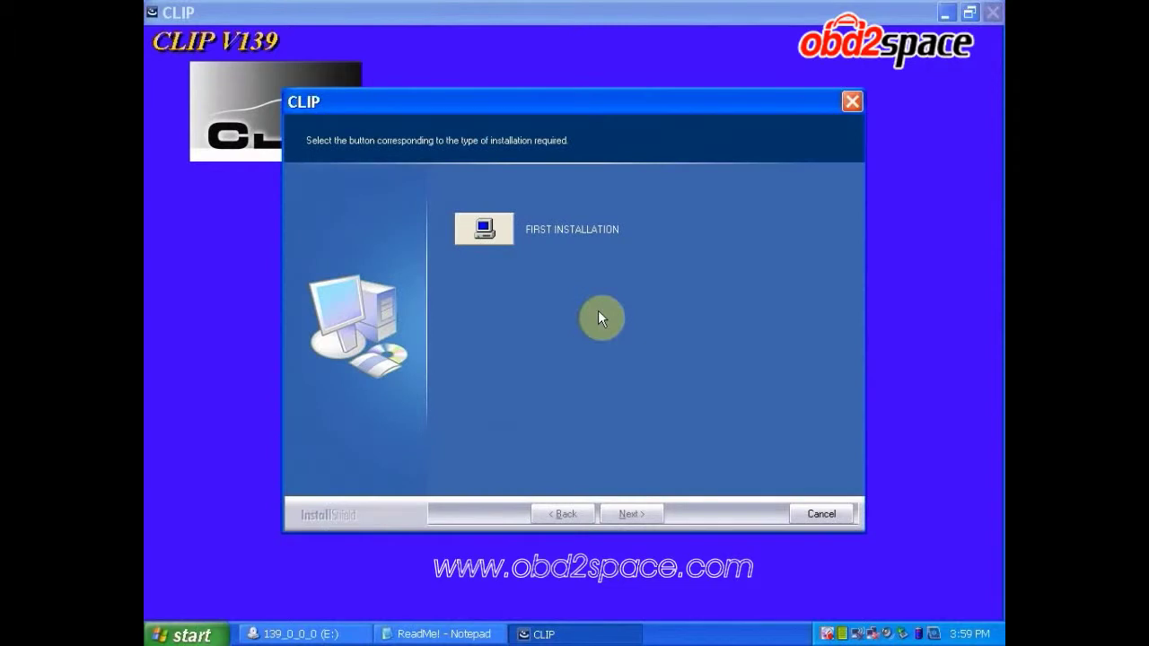
# Start a FIRST INSTALLATION of CLIP, accepting the licence, with OTHER COUNTRIES and ENGLISH selected
pyautogui.click(486, 232)
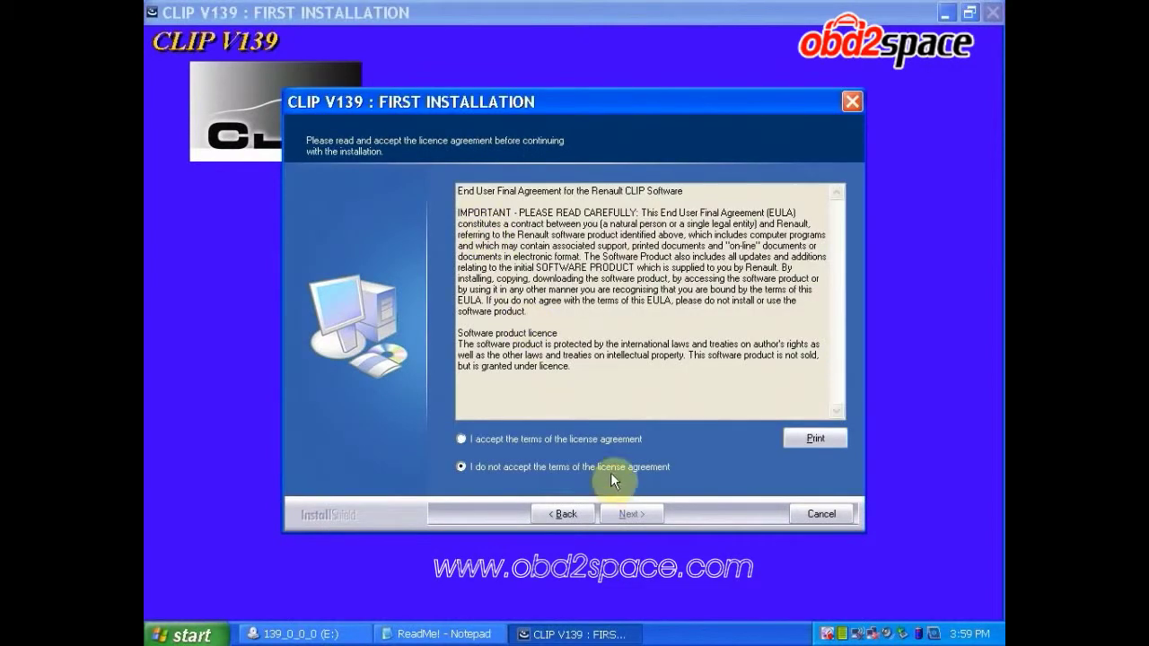
pyautogui.click(591, 437)
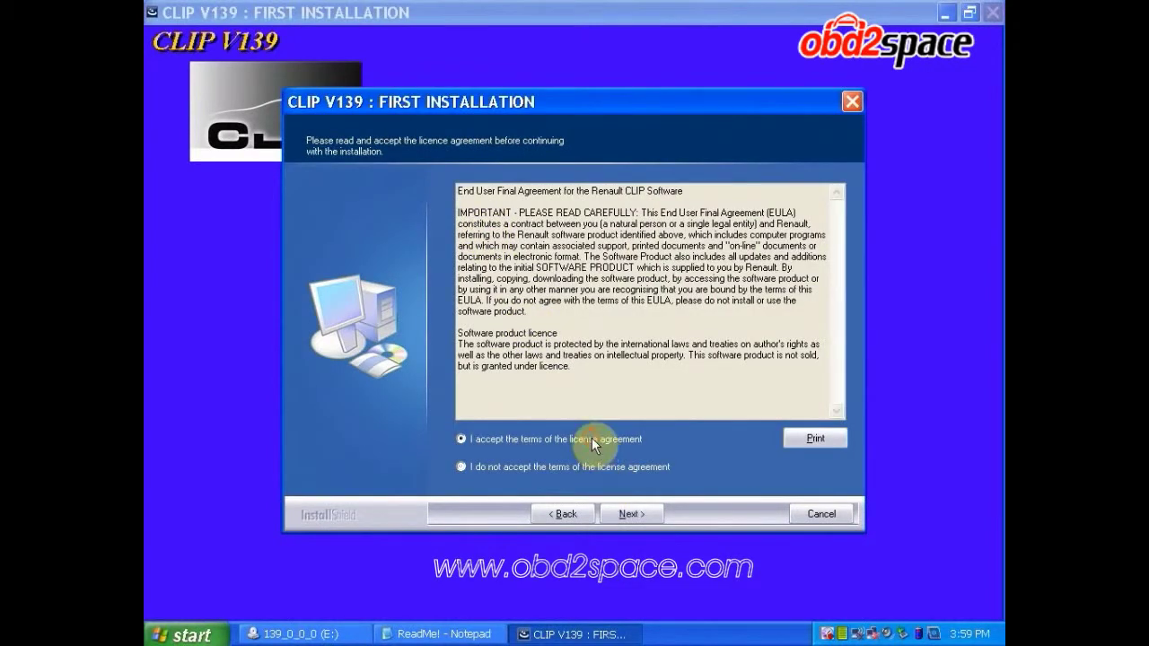
pyautogui.click(637, 512)
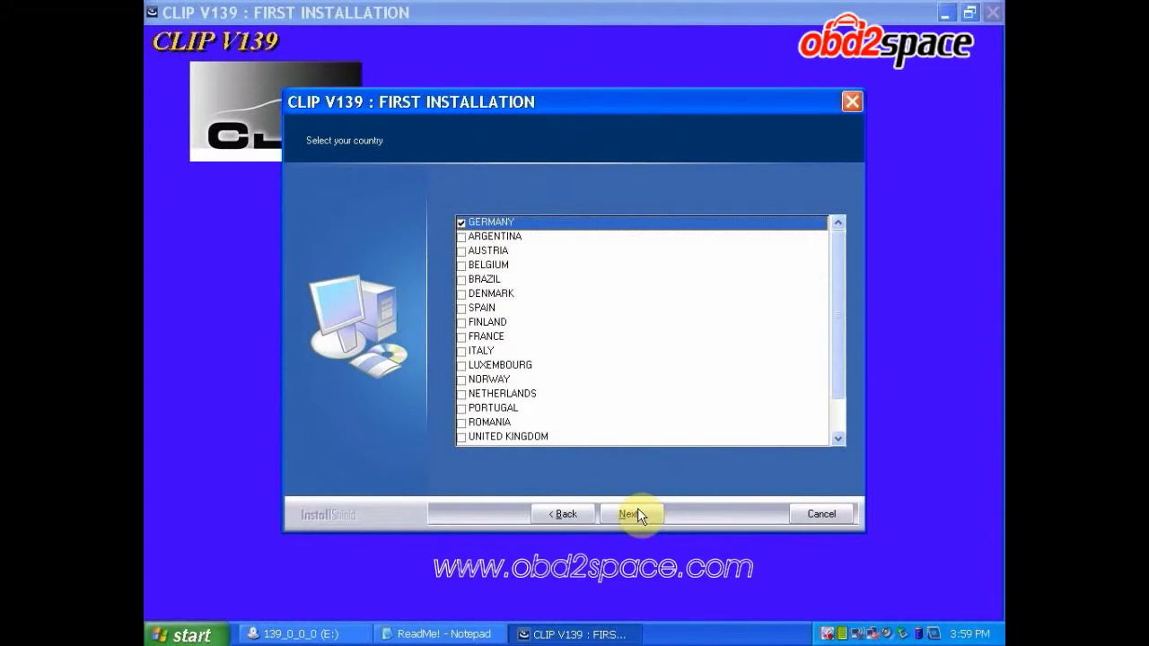
pyautogui.click(836, 422)
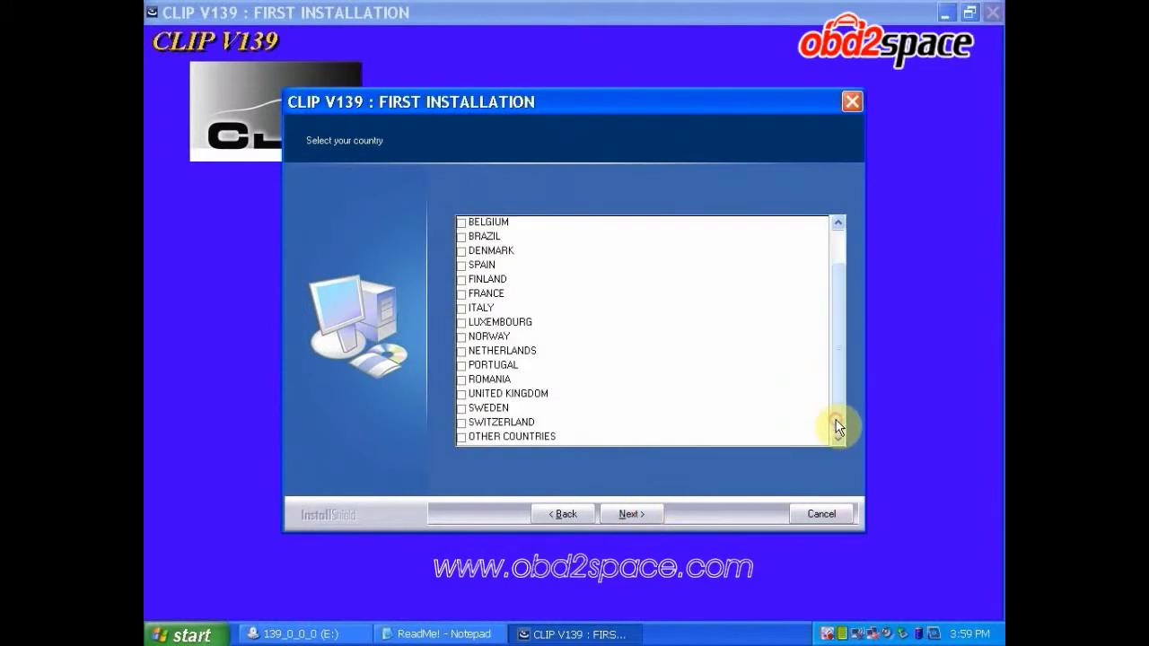
pyautogui.click(502, 438)
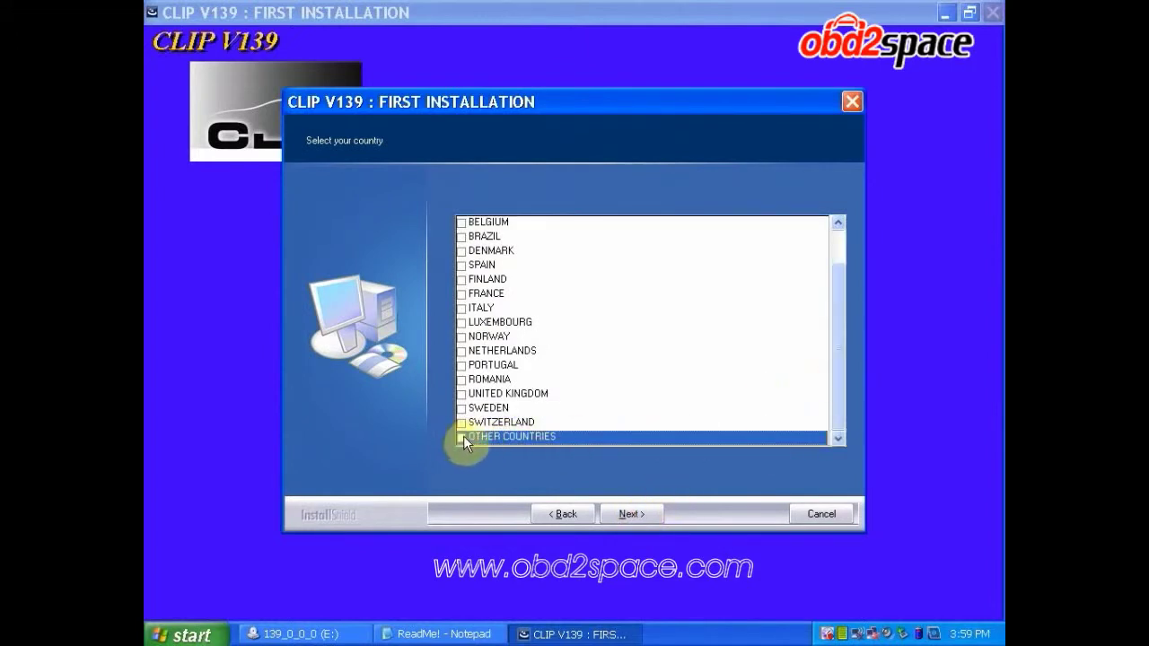
pyautogui.click(627, 517)
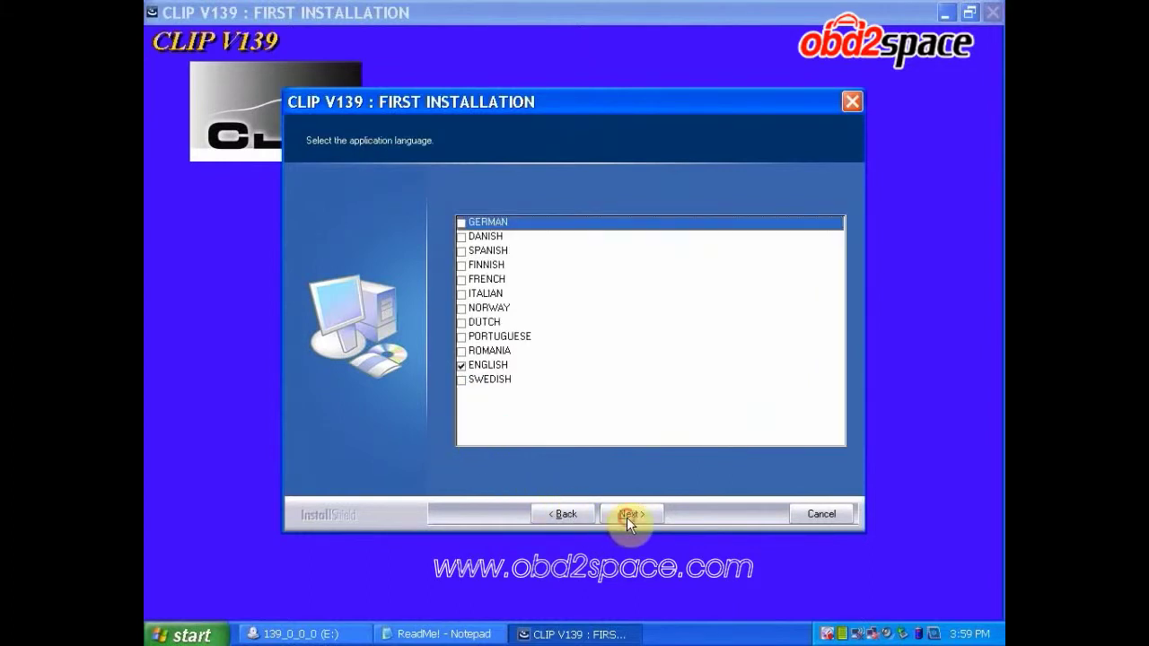
pyautogui.click(628, 517)
pyautogui.click(628, 517)
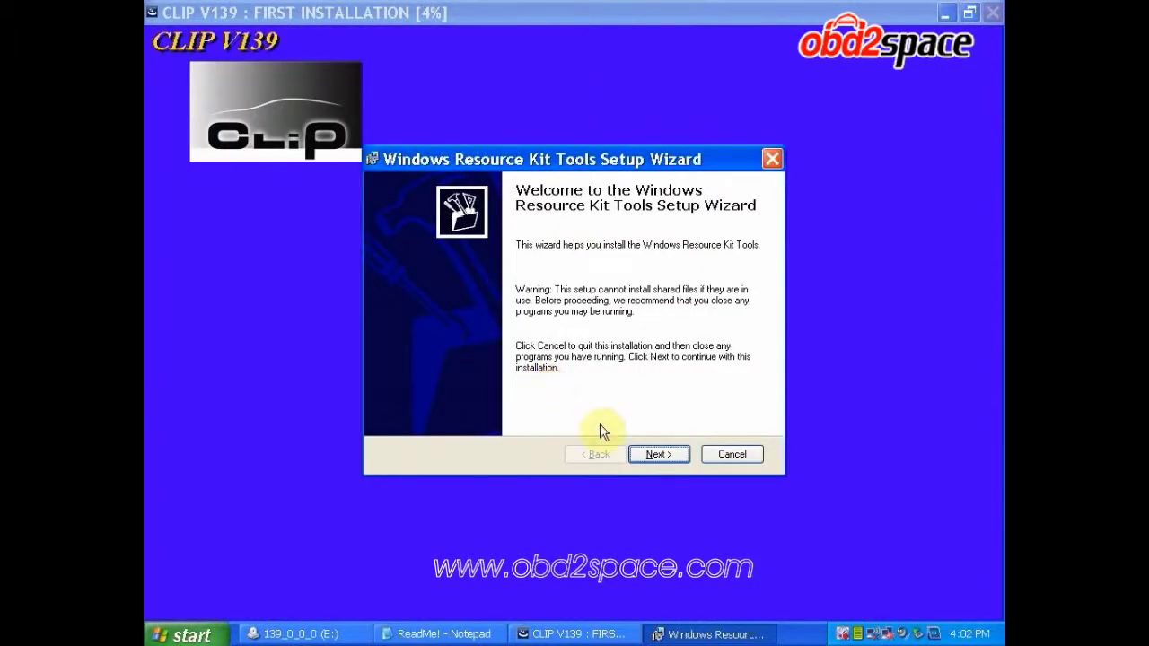
# Install the Windows Resource Kit Tools to the default folder, agreeing to their licence
pyautogui.click(655, 455)
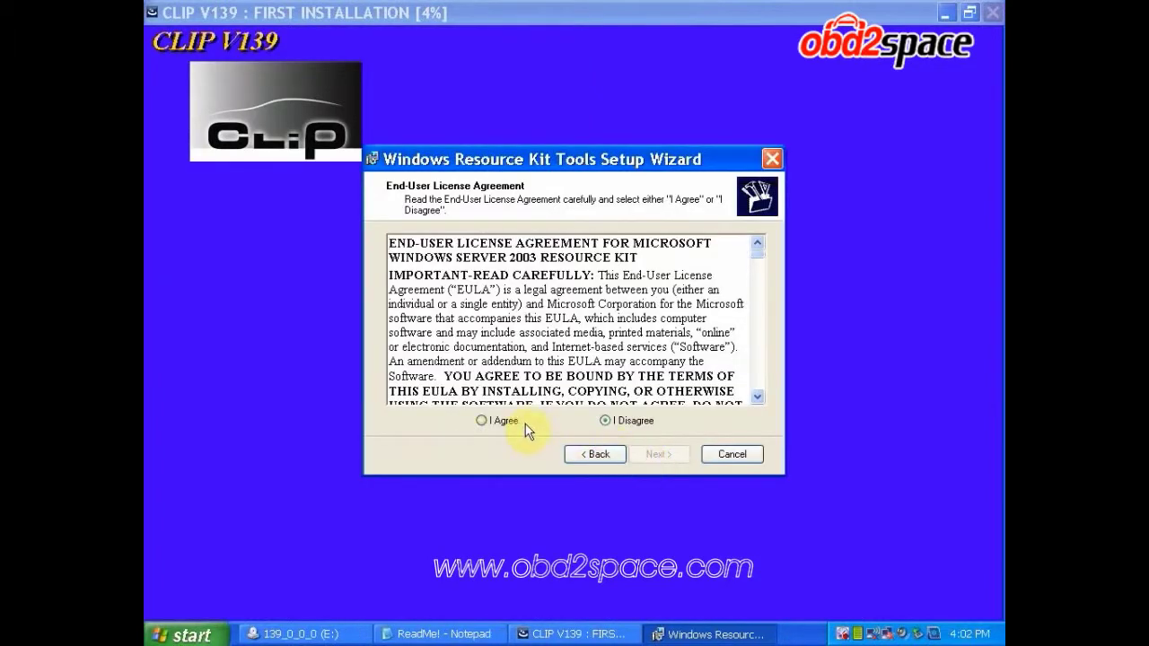
pyautogui.click(483, 421)
pyautogui.click(659, 455)
pyautogui.click(660, 455)
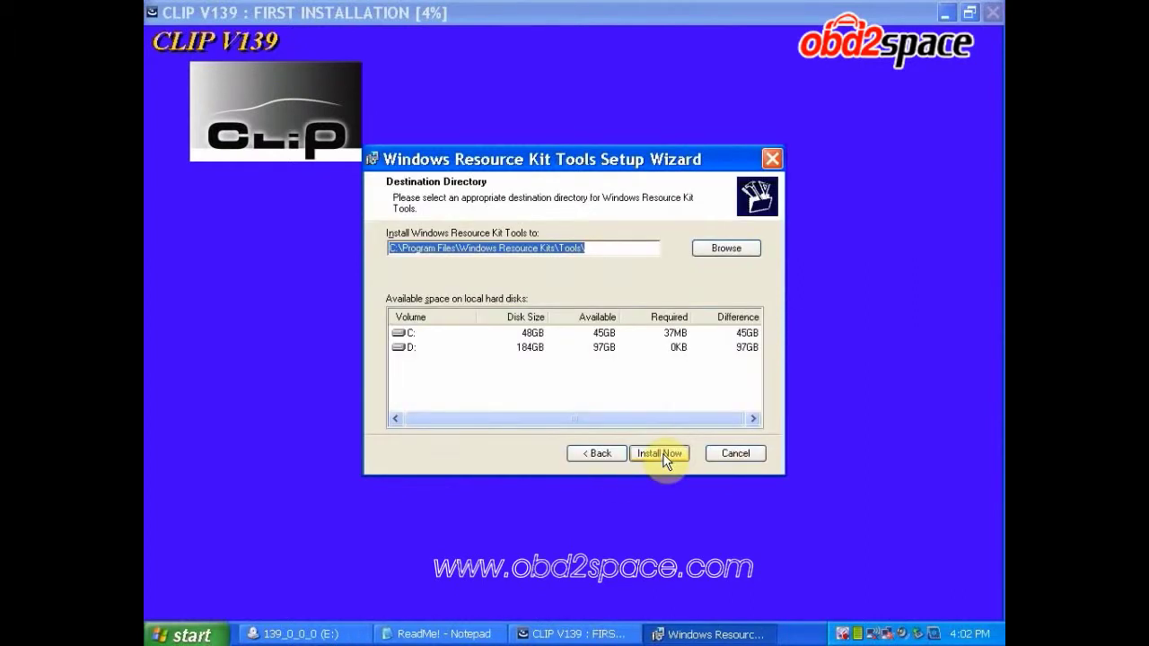
pyautogui.click(661, 454)
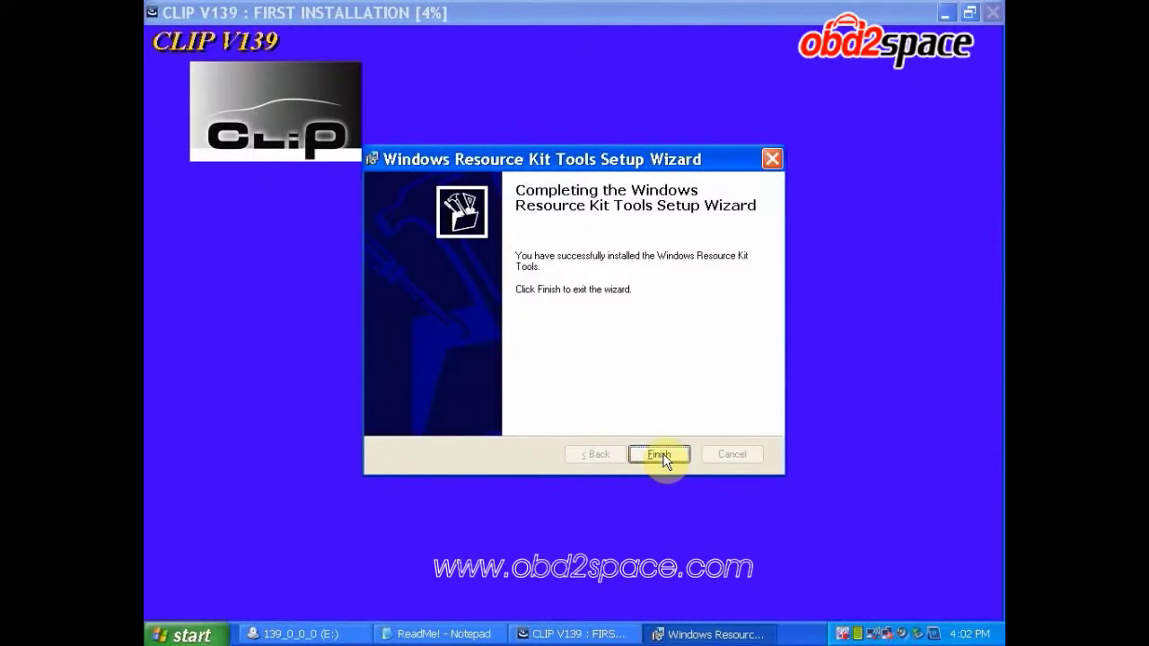
pyautogui.click(661, 455)
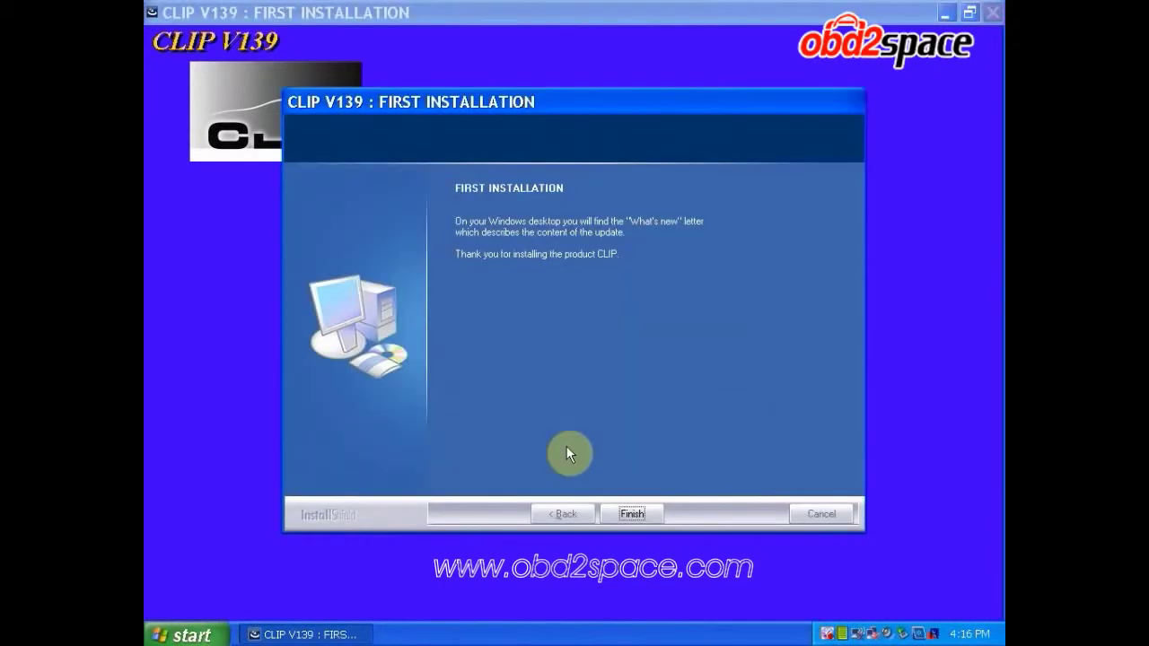
# Finish the CLIP installation and open the 139_0_0_0 (E:) CD drive from My Computer
pyautogui.click(632, 518)
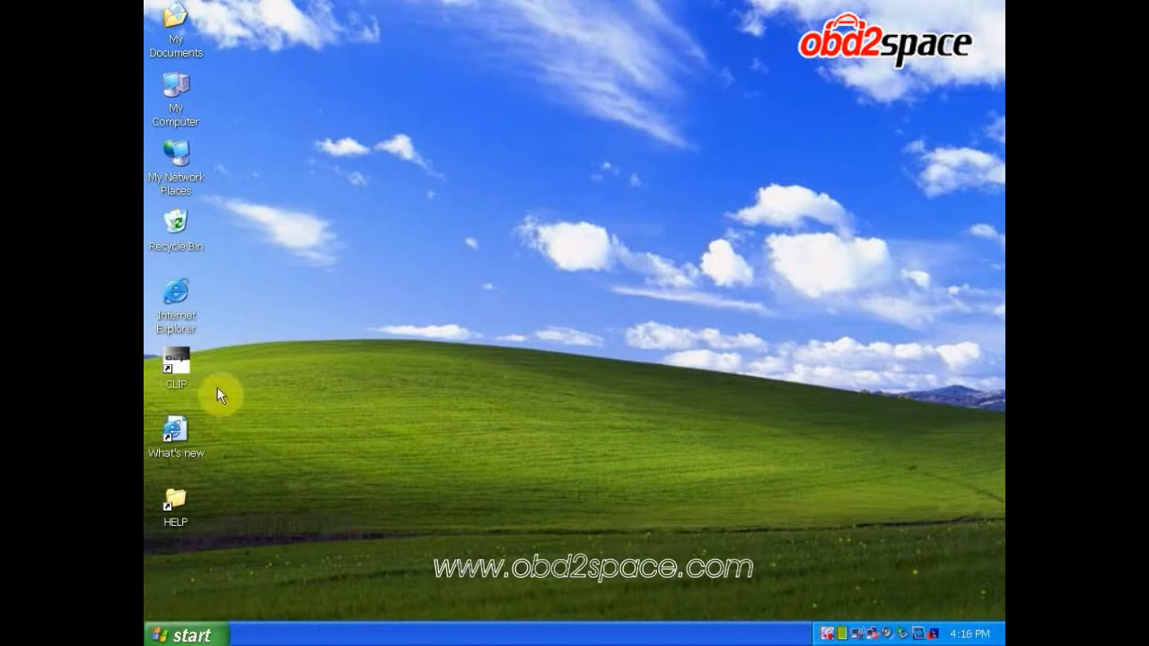
pyautogui.click(182, 93)
pyautogui.doubleClick(181, 93)
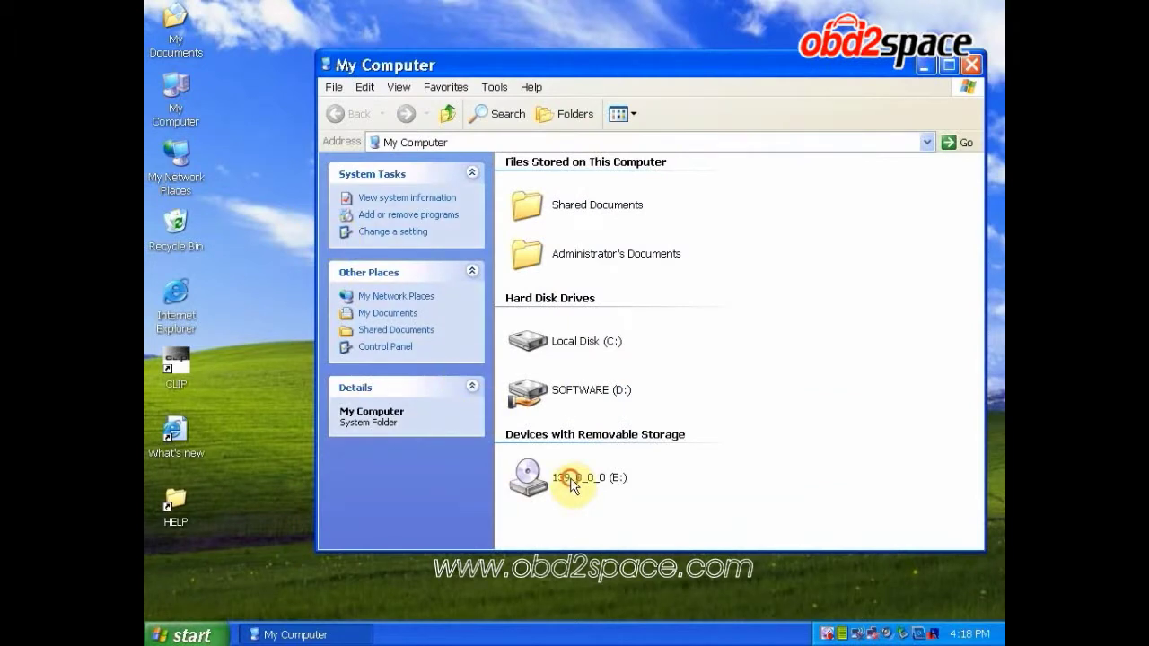
pyautogui.click(569, 480)
pyautogui.rightClick(569, 480)
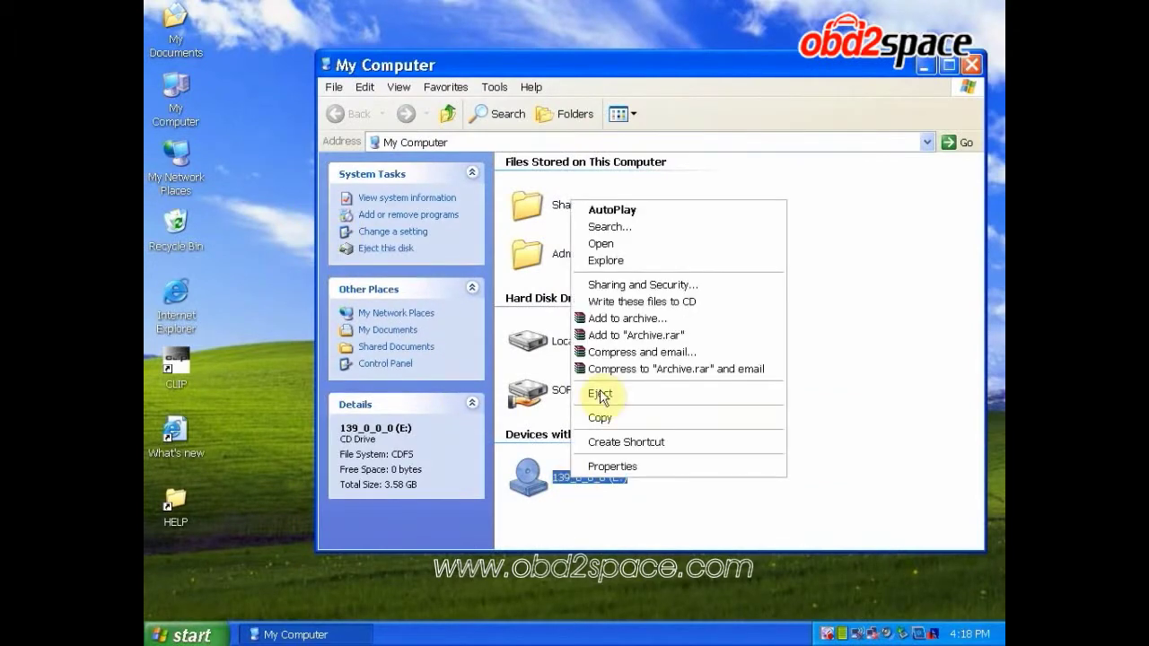
pyautogui.click(678, 245)
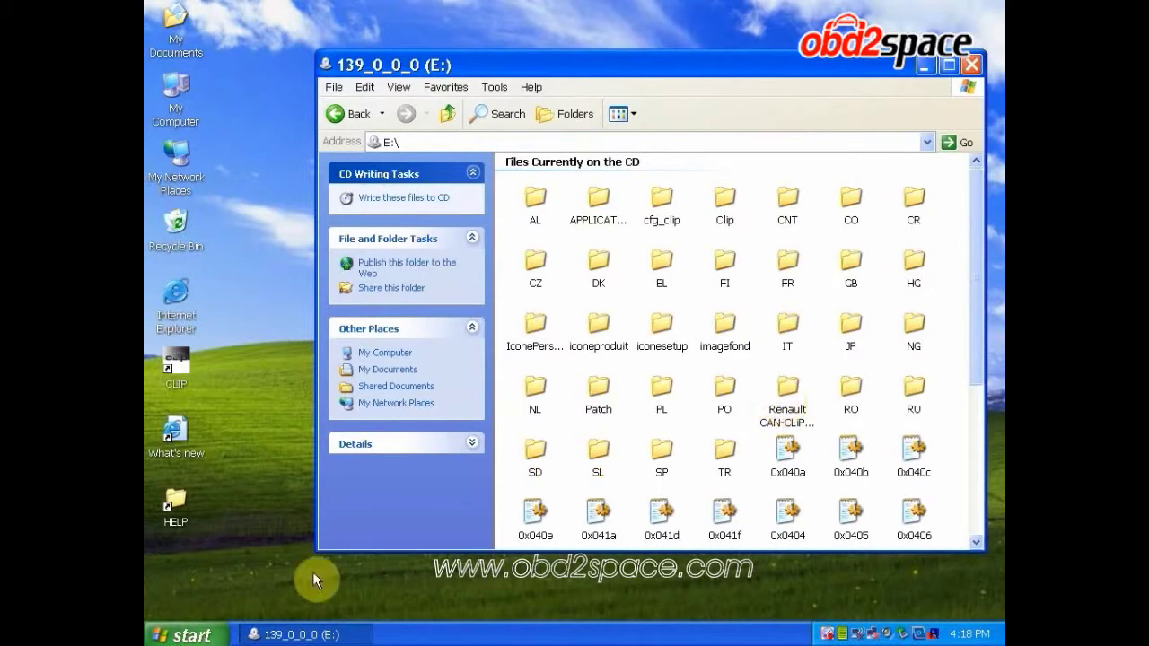
# Open the CLIP desktop shortcut's target folder C:\CLIP_X91\Lib\Application via its Properties
pyautogui.rightClick(178, 369)
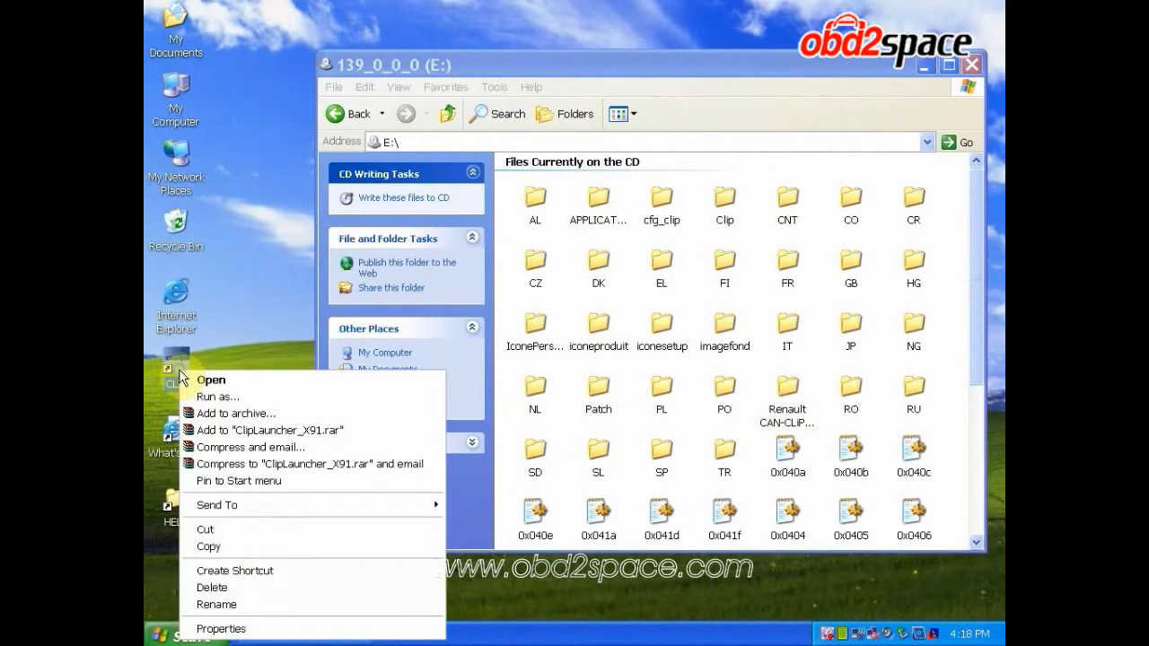
pyautogui.click(215, 628)
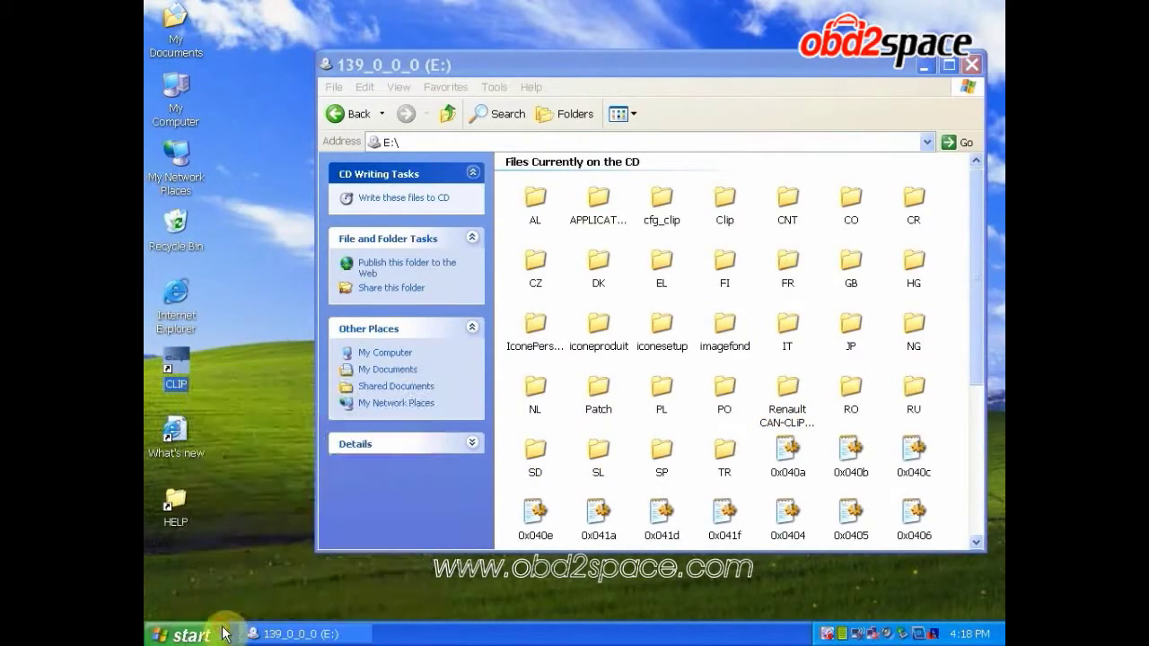
pyautogui.click(276, 480)
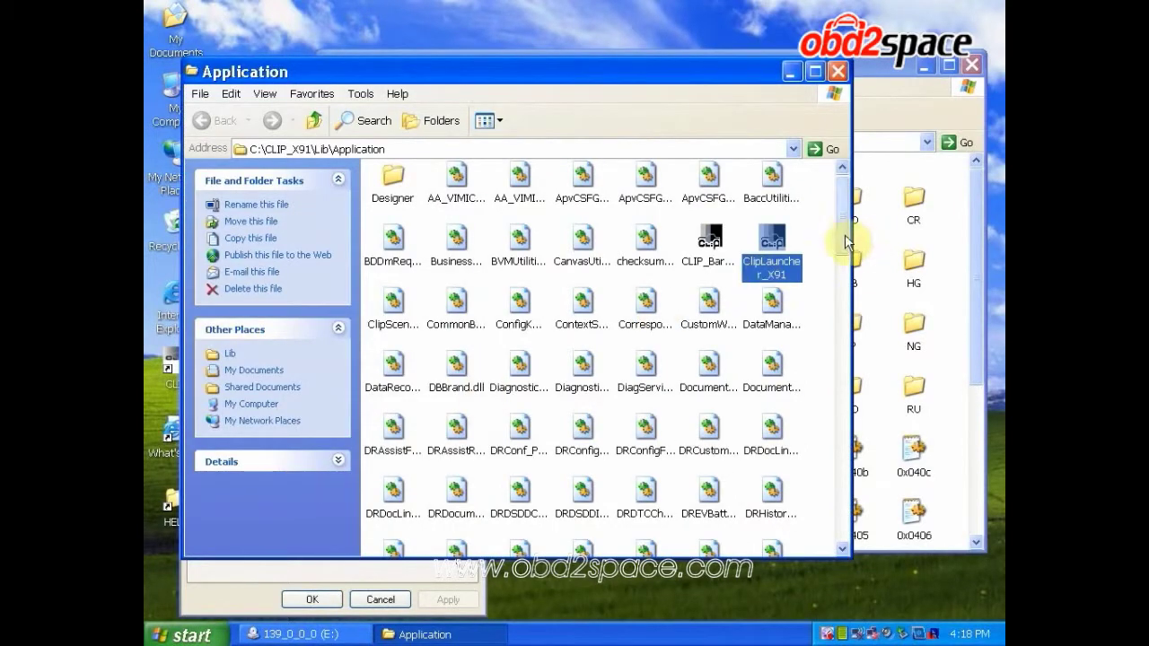
# Move the original RSRWin from the Application folder onto the desktop as a backup
pyautogui.moveTo(847, 236); pyautogui.dragTo(837, 381)
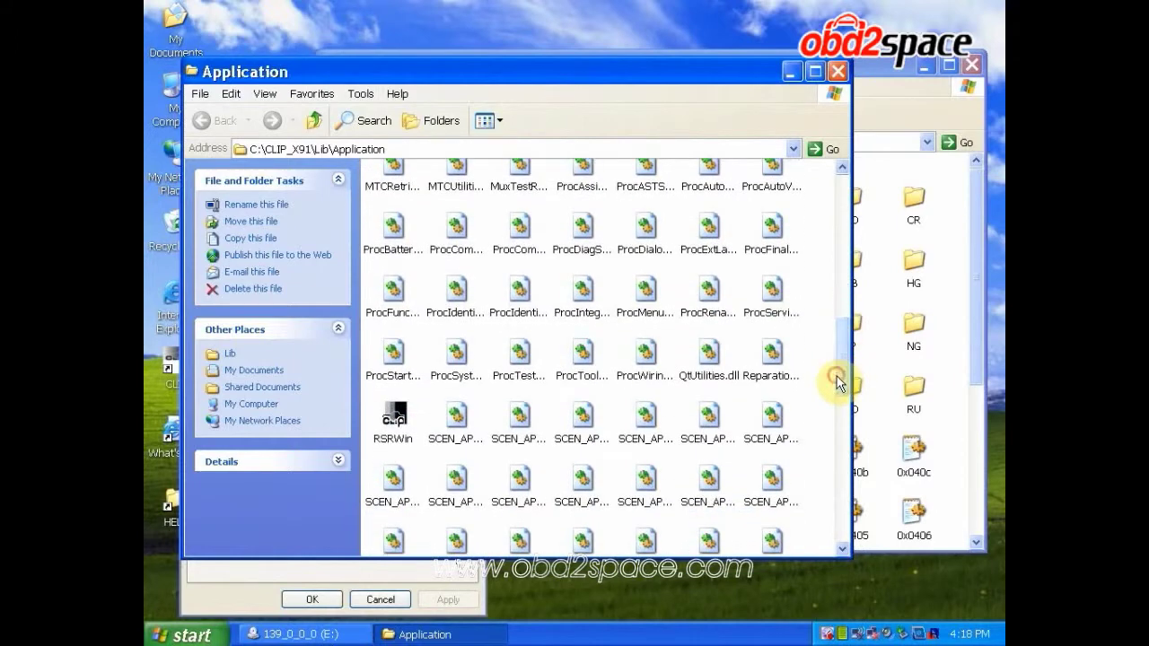
pyautogui.rightClick(395, 411)
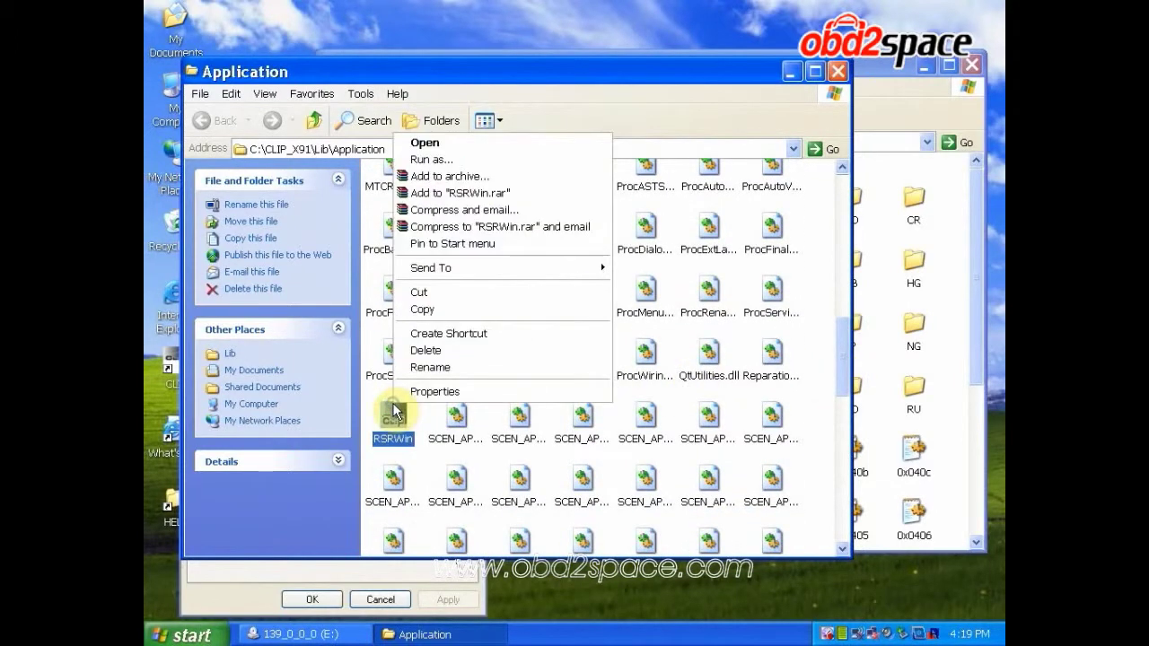
pyautogui.click(474, 292)
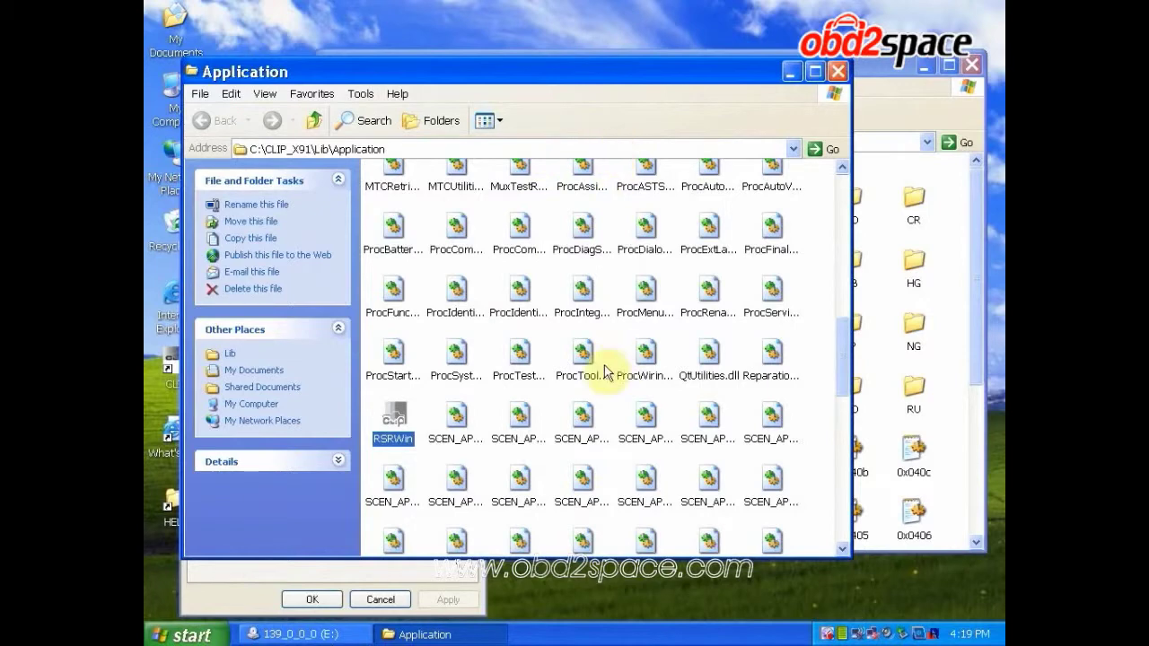
pyautogui.rightClick(149, 566)
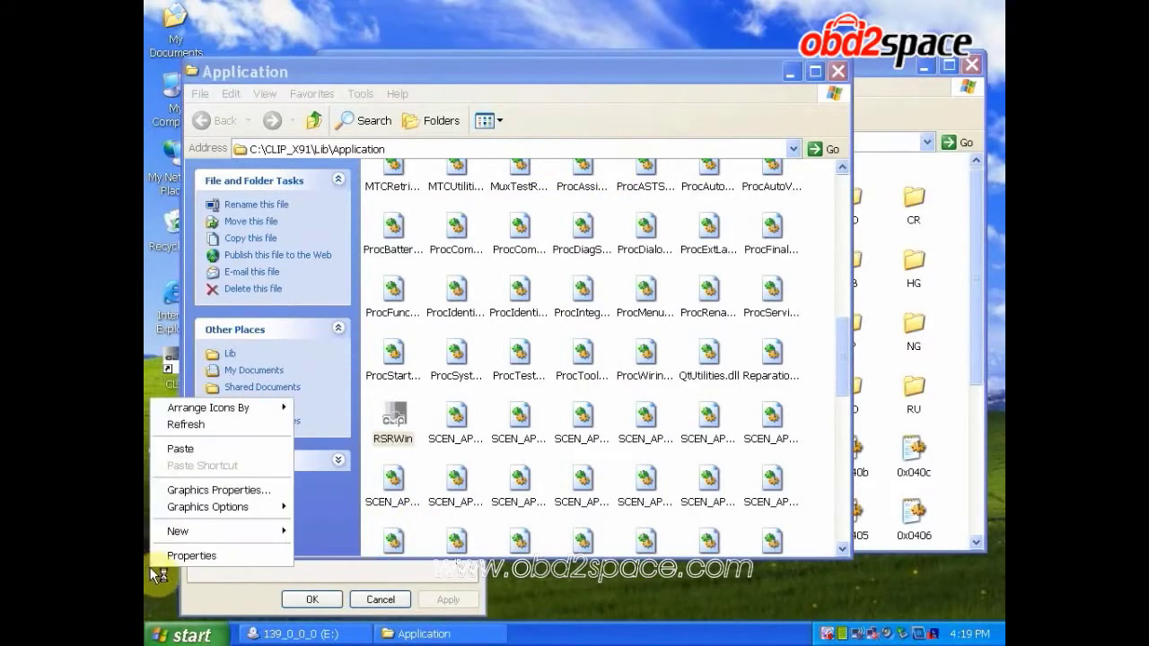
pyautogui.click(210, 452)
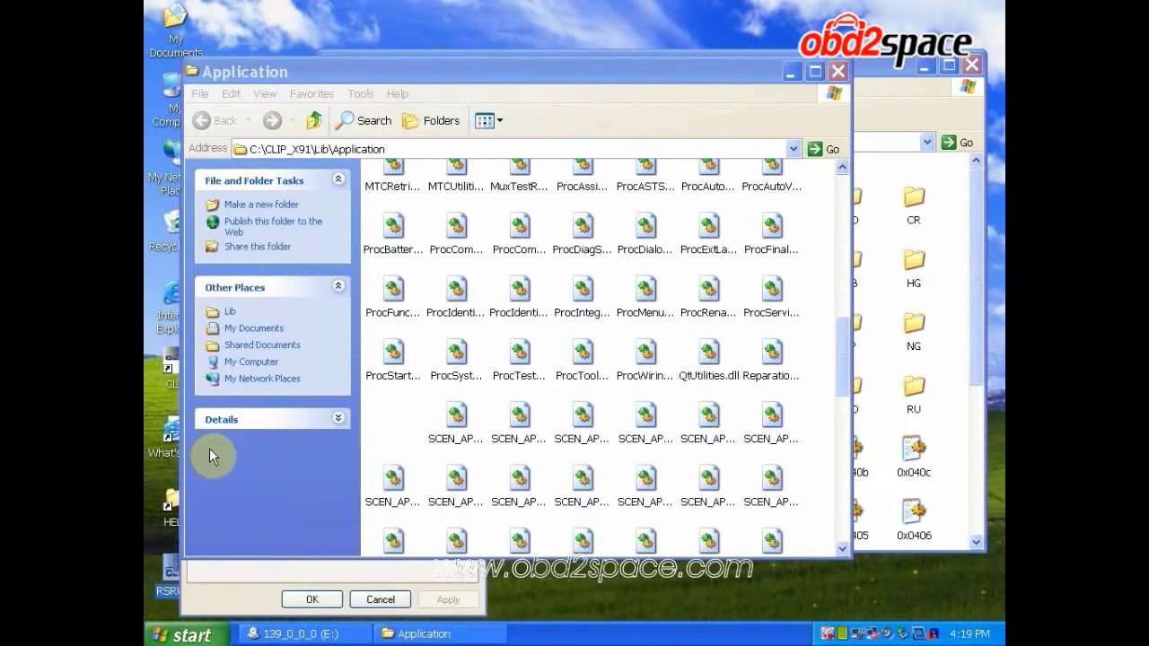
# Copy the patched RSRWin from the CD's Renault CAN-CLiP Registration Patch folder
pyautogui.click(953, 334)
pyautogui.doubleClick(787, 387)
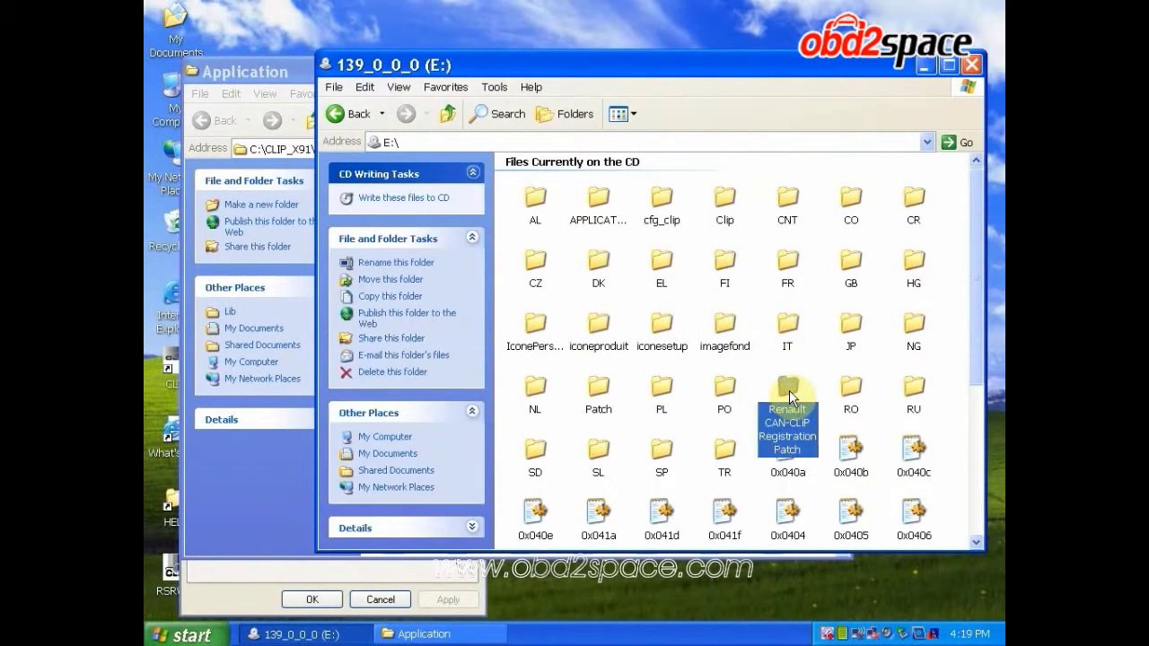
pyautogui.click(598, 262)
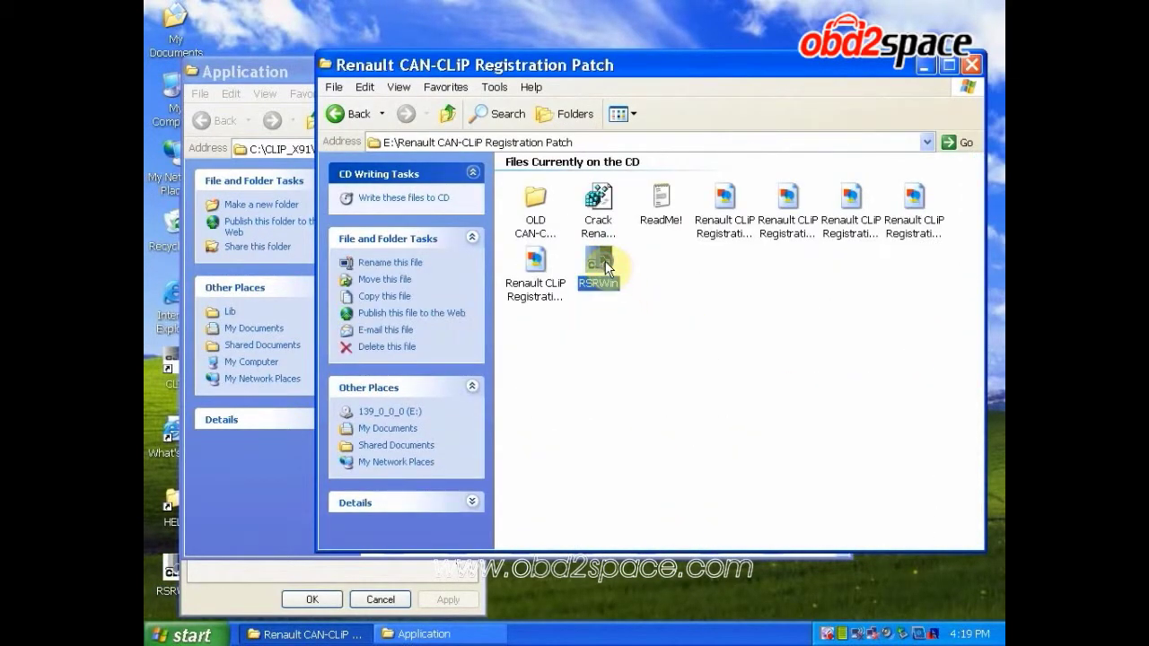
pyautogui.rightClick(605, 262)
pyautogui.click(623, 421)
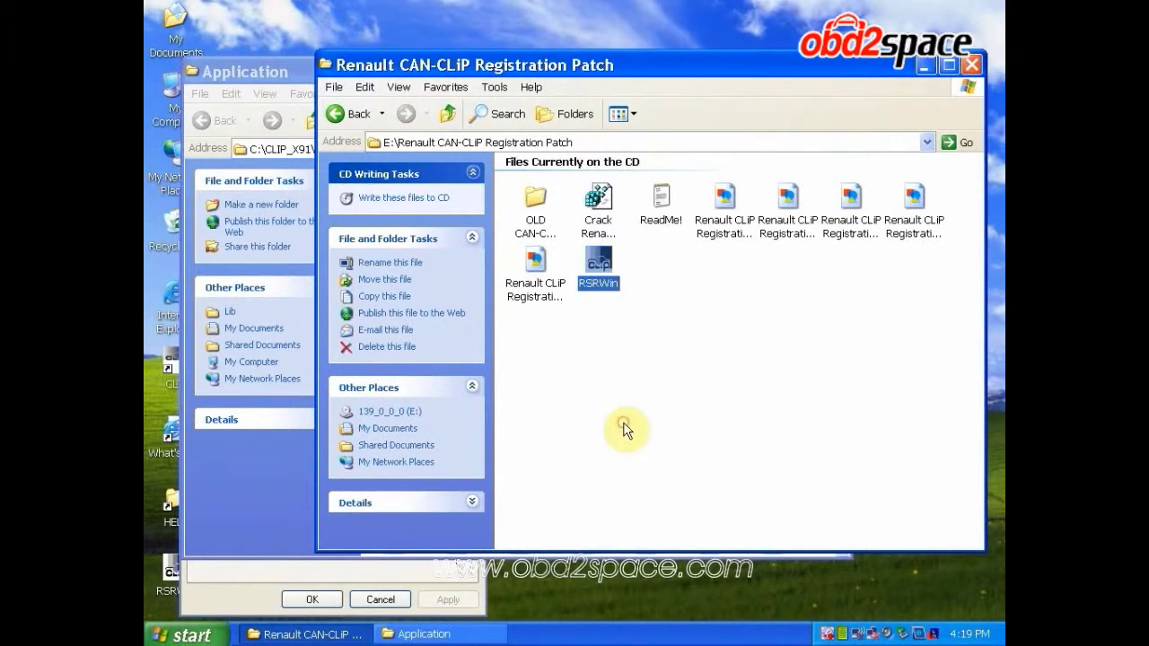
# Paste the patched RSRWin into C:\CLIP_X91\Lib\Application and launch it
pyautogui.click(418, 635)
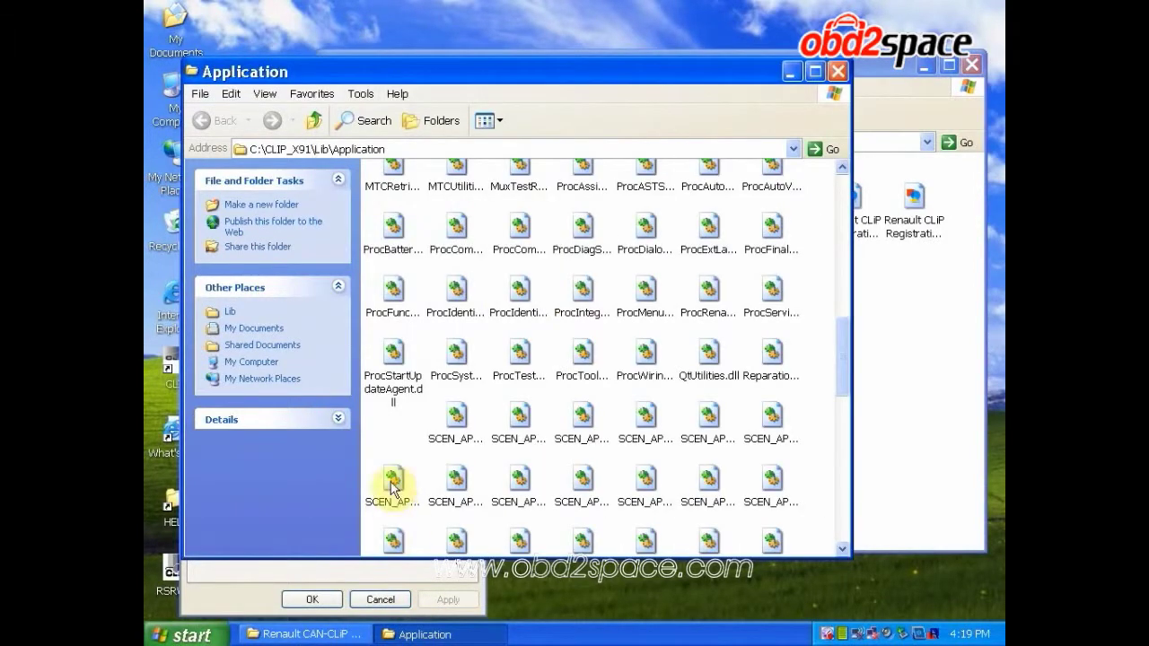
pyautogui.rightClick(389, 436)
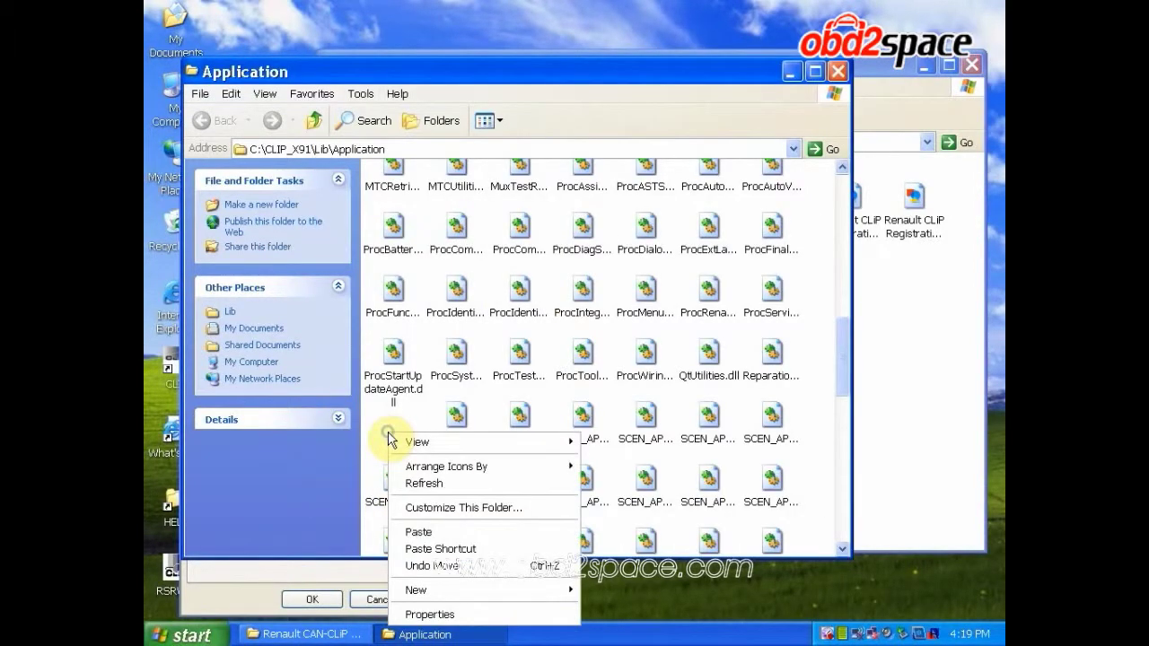
pyautogui.click(421, 532)
pyautogui.click(395, 427)
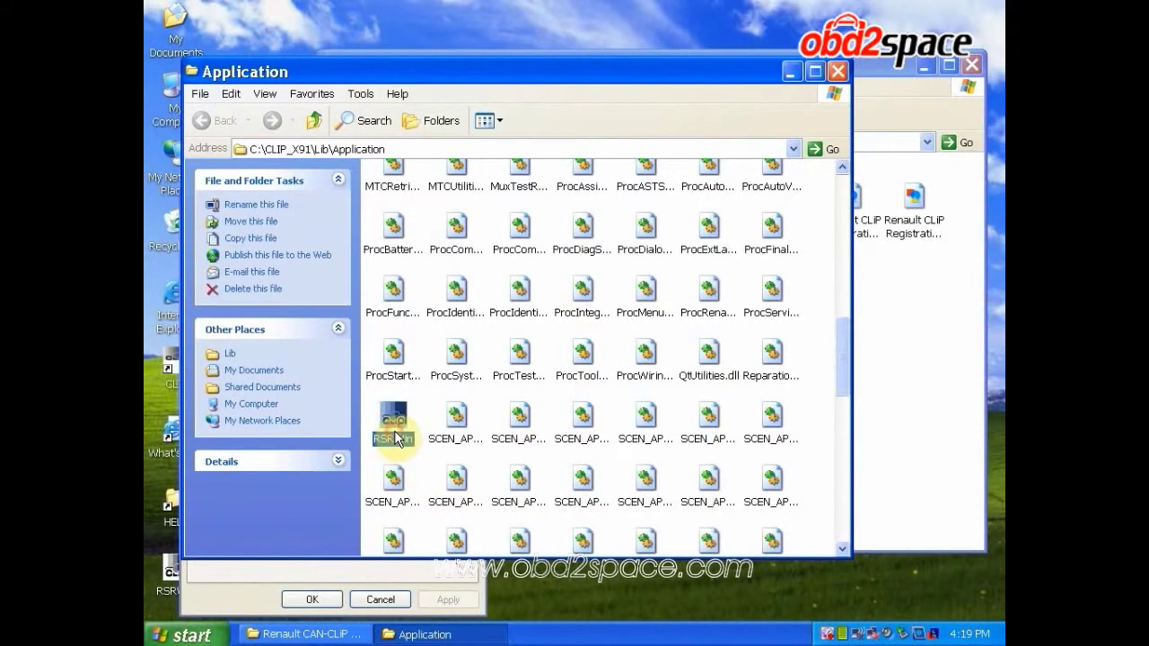
pyautogui.rightClick(393, 425)
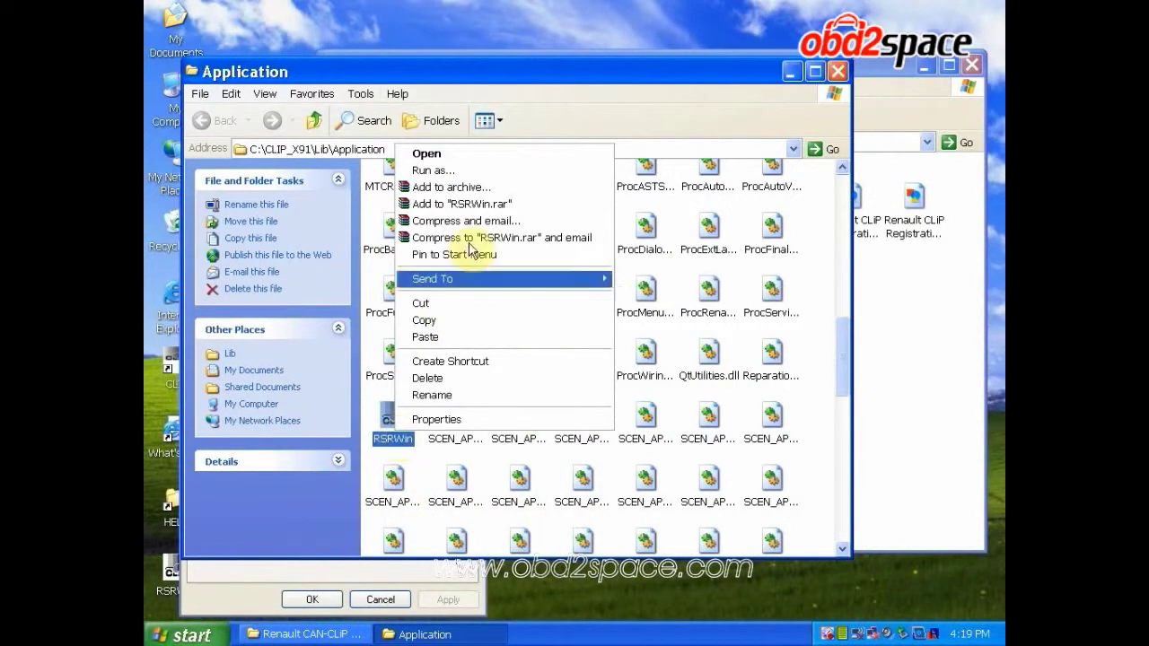
pyautogui.click(528, 163)
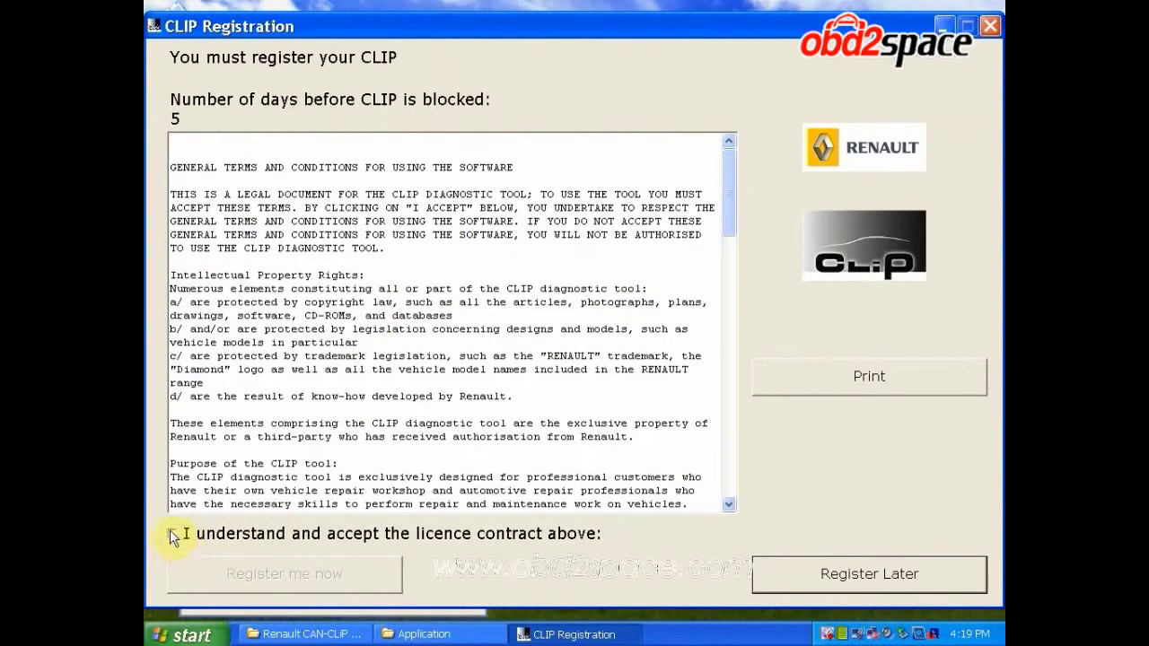
# Accept the CLIP licence contract, register now, and answer No to being in the Renault Network
pyautogui.click(172, 533)
pyautogui.click(210, 571)
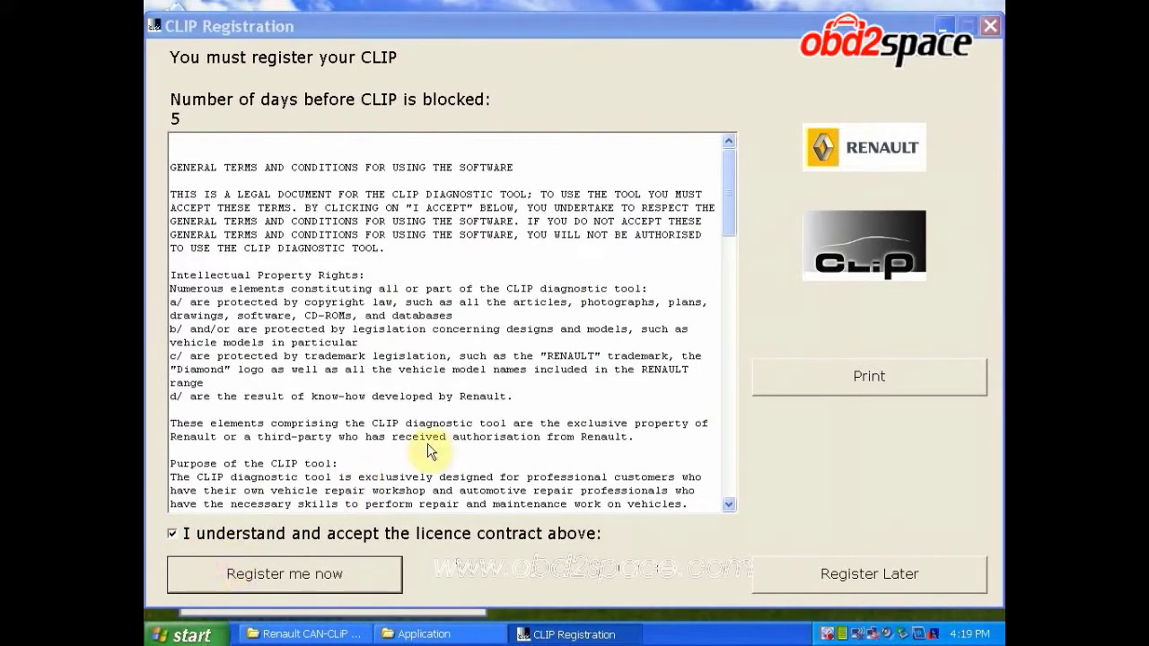
pyautogui.click(616, 368)
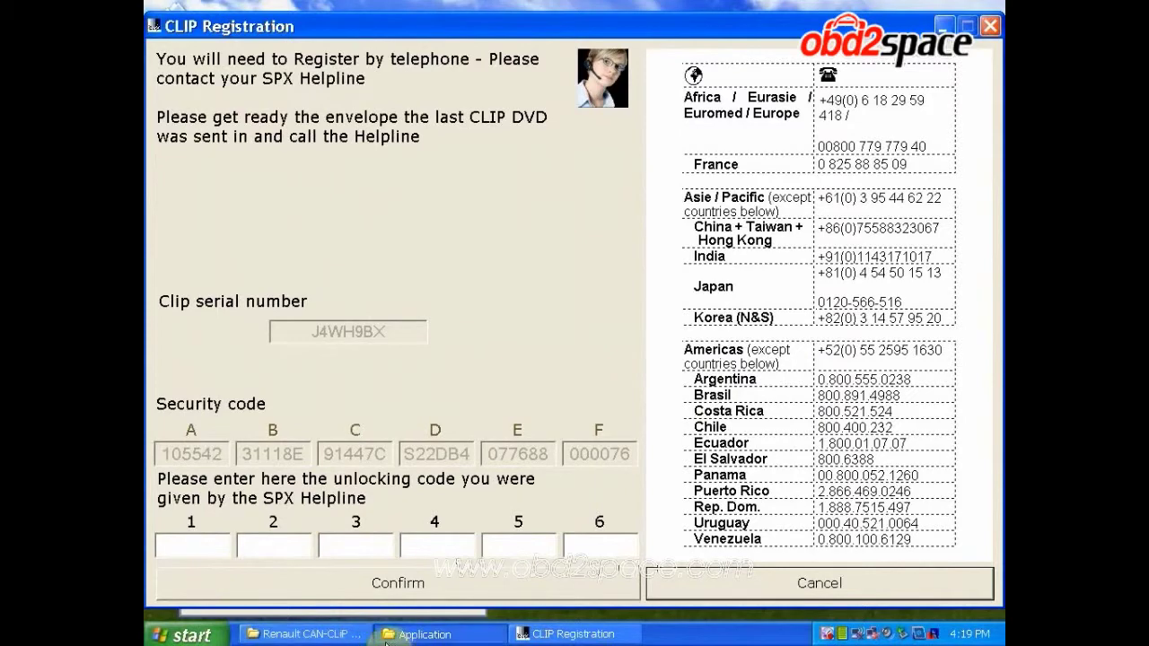
# Reopen the ReadMe! instructions to find the registration key line, then select unlocking-code field 1
pyautogui.click(305, 633)
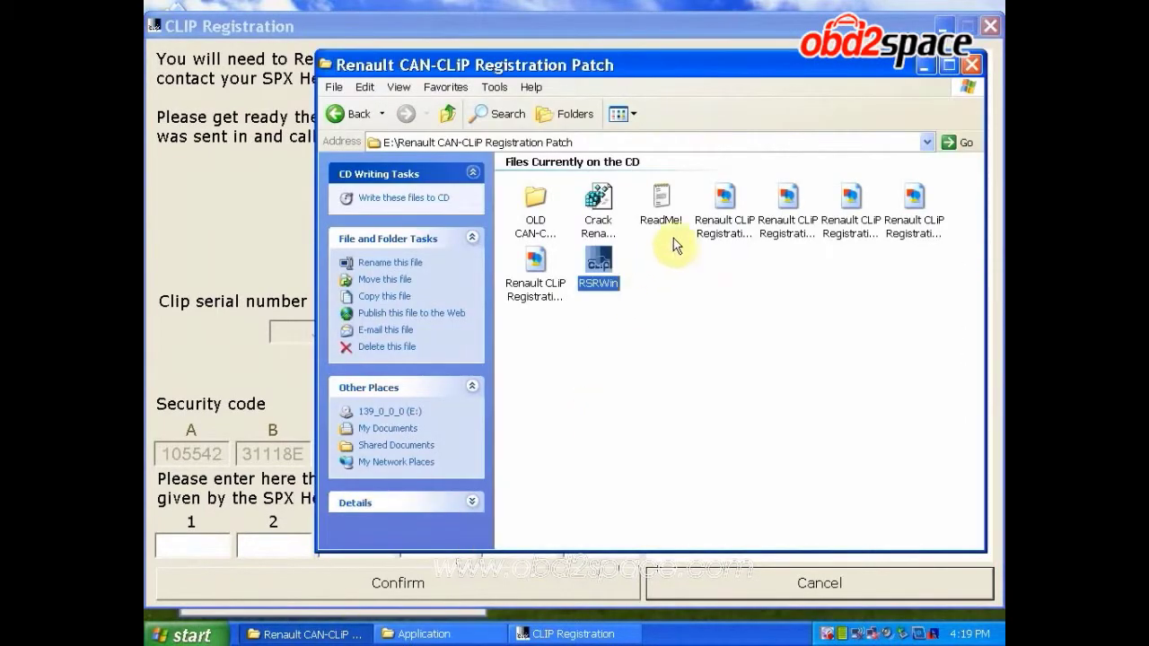
pyautogui.doubleClick(661, 204)
pyautogui.moveTo(755, 234); pyautogui.dragTo(524, 225)
pyautogui.click(519, 229)
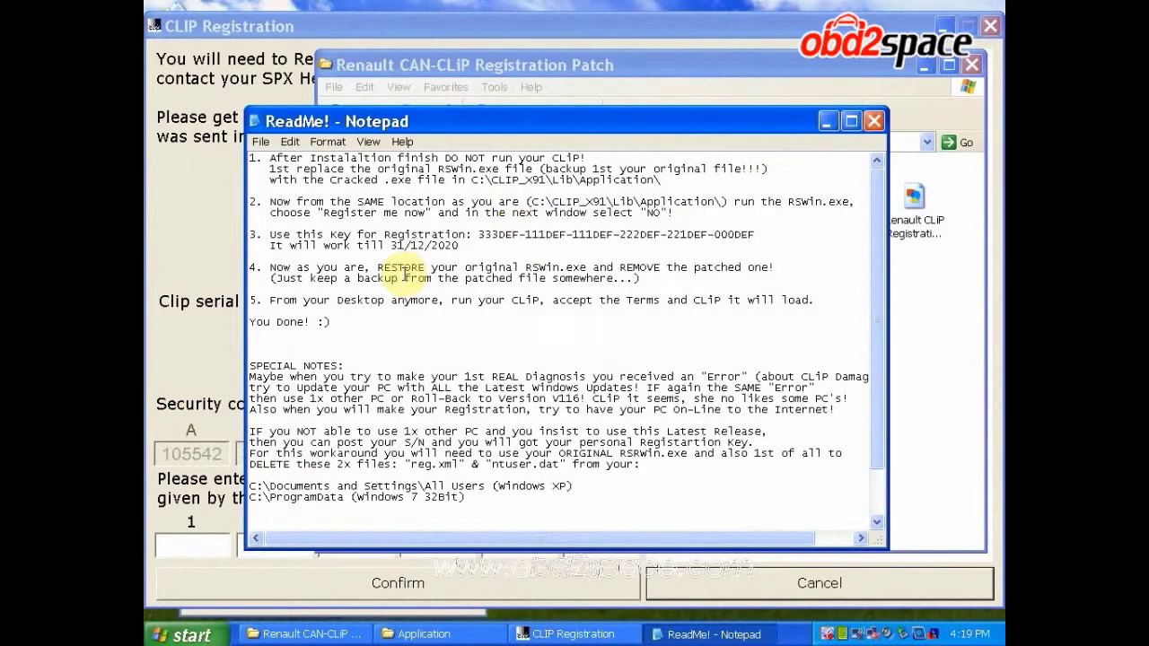
pyautogui.click(182, 554)
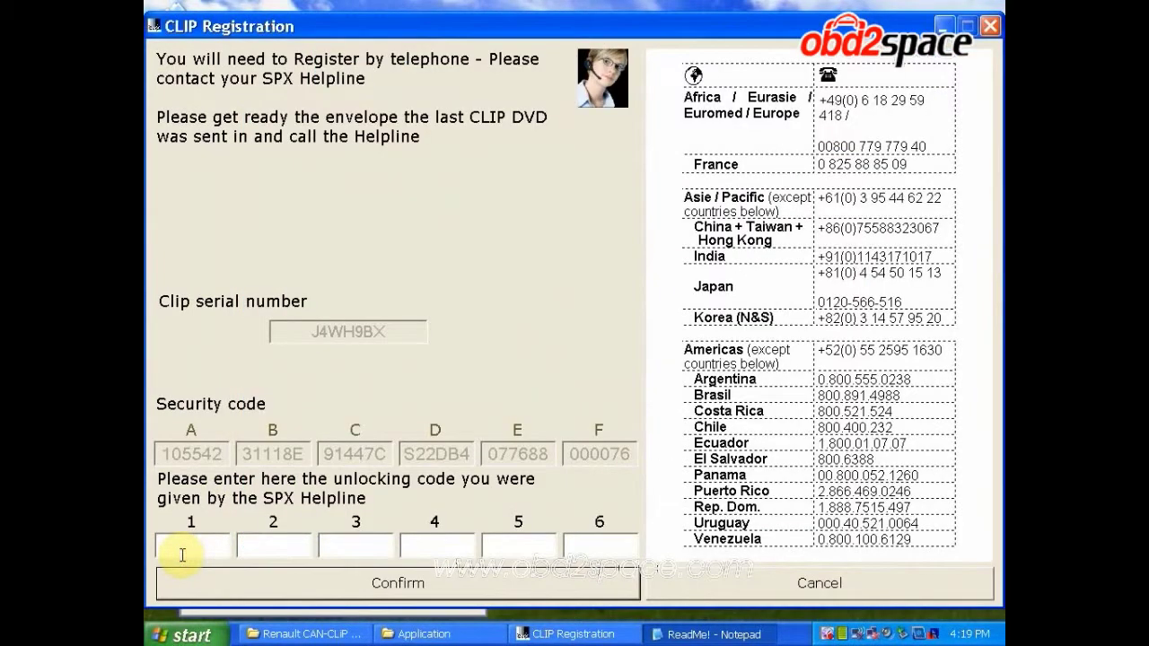
# Enter all six helpline unlocking-code blocks into fields 1–6 and confirm the CLIP registration
pyautogui.write('333')
pyautogui.write('DEF ')
pyautogui.write('111')
pyautogui.write('DEF ')
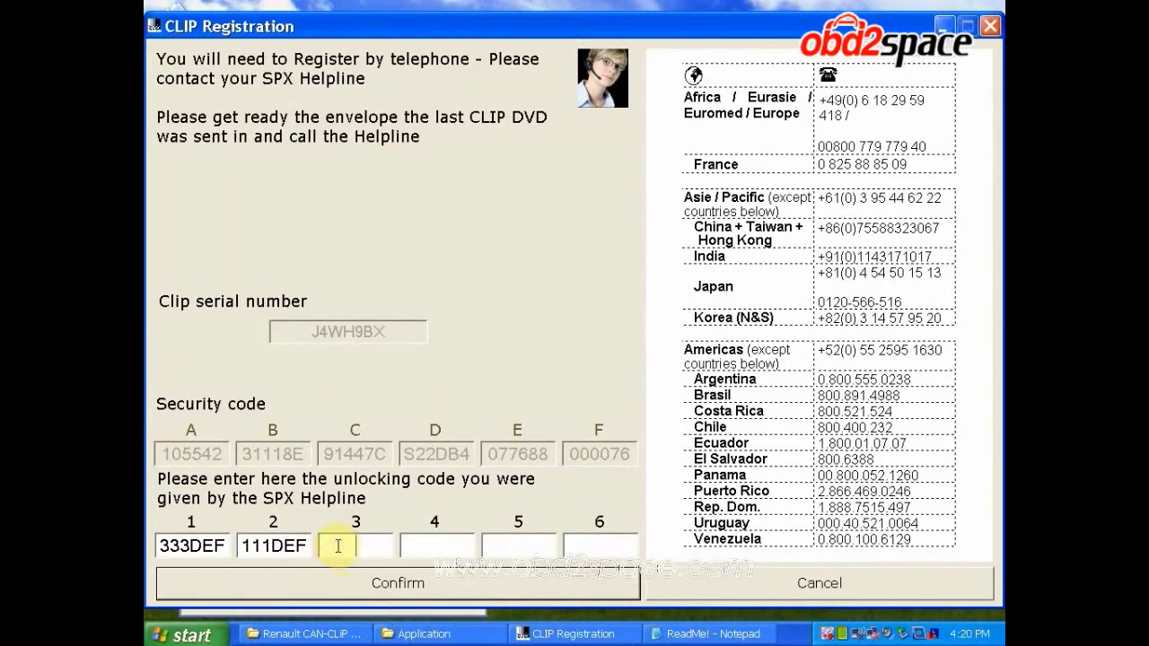
pyautogui.write('111DEF ')
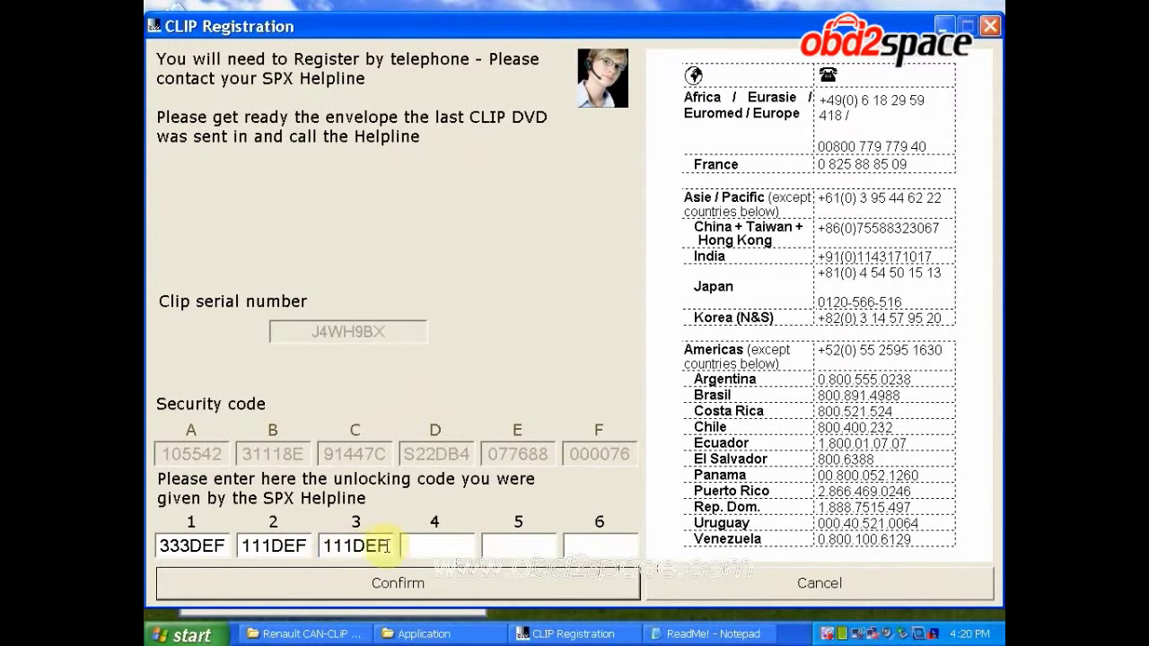
pyautogui.write('222D')
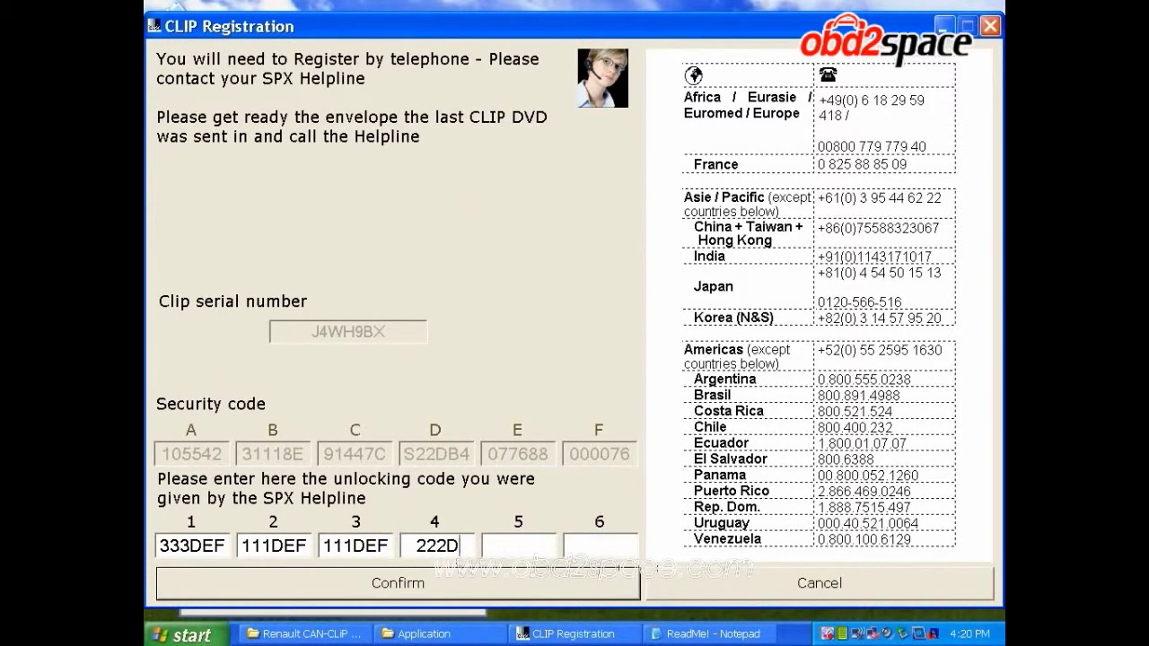
pyautogui.write('EF ')
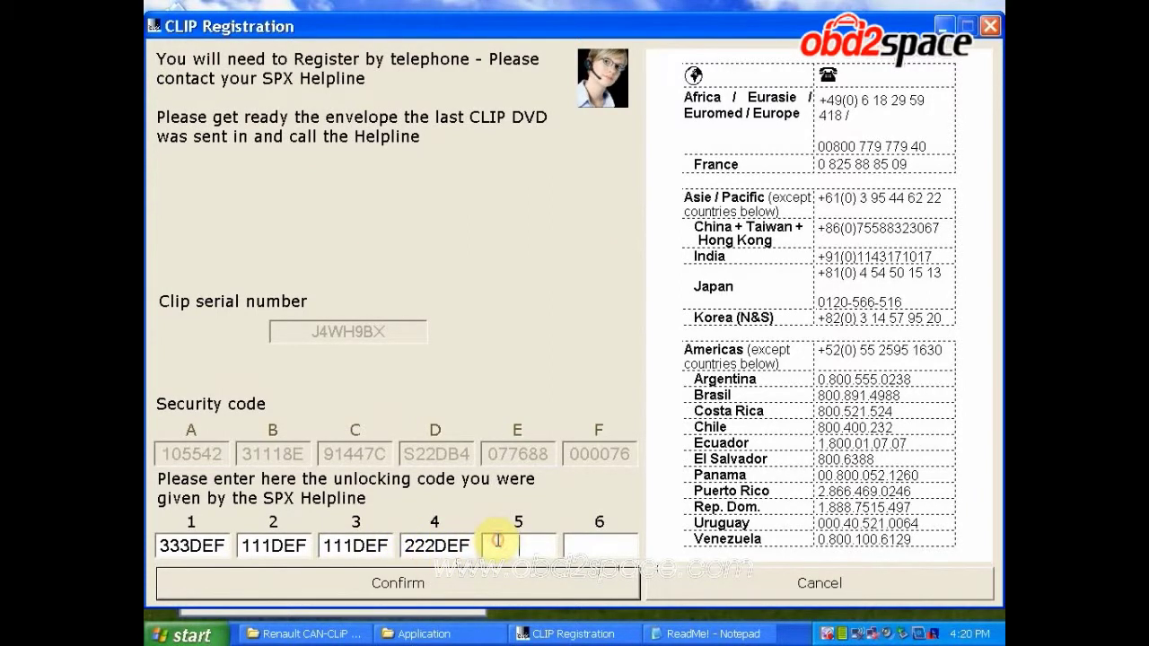
pyautogui.write('221DEF')
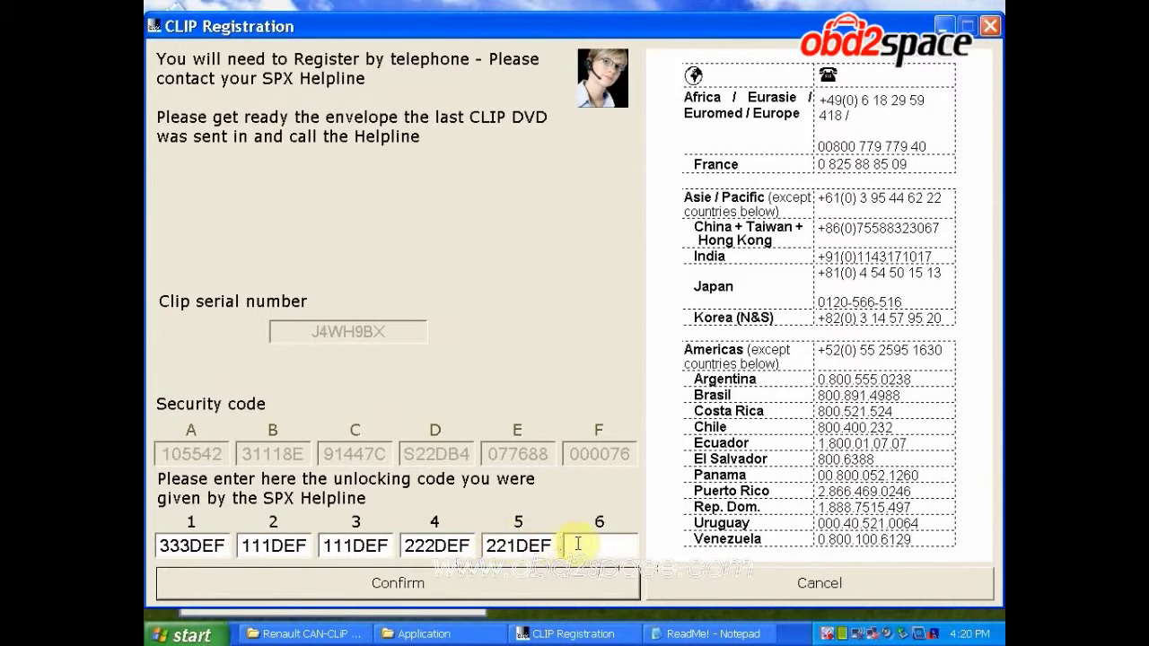
pyautogui.click(588, 543)
pyautogui.write('000DEF')
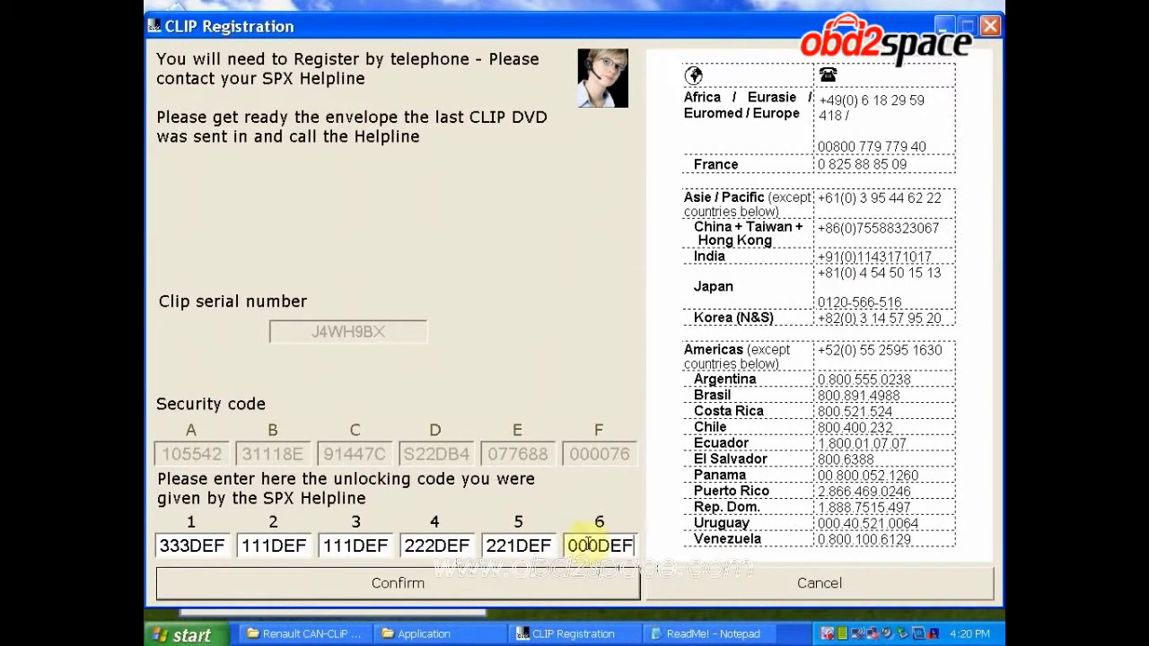
pyautogui.click(503, 590)
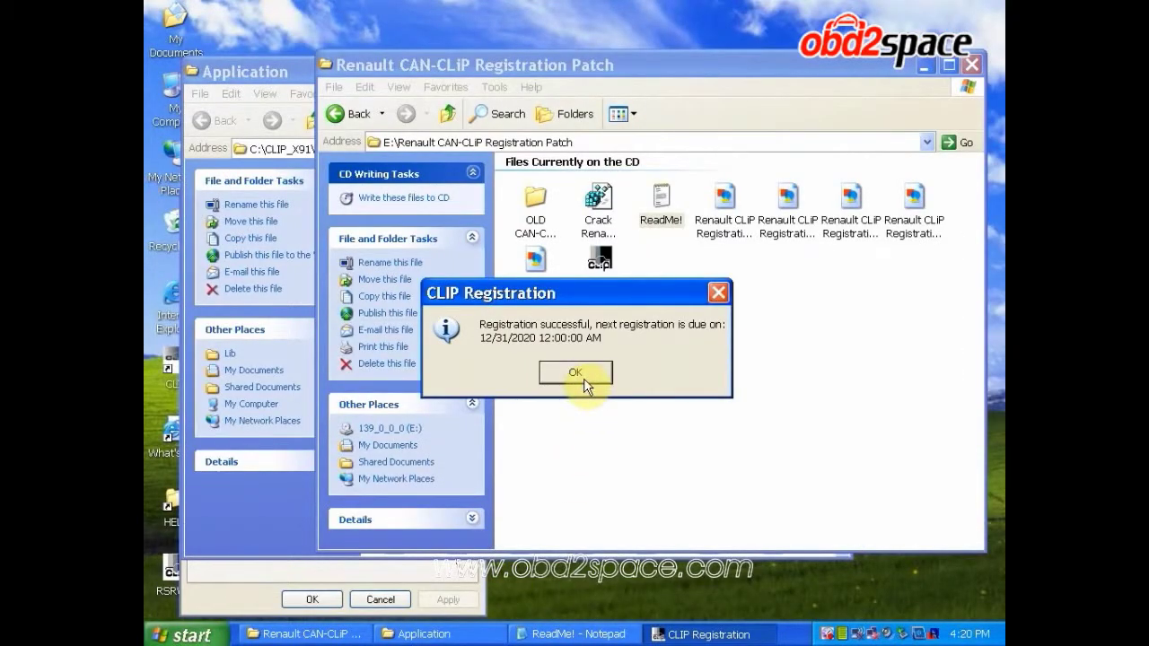
# Dismiss the registration-success message and the leftover properties dialog
pyautogui.click(584, 377)
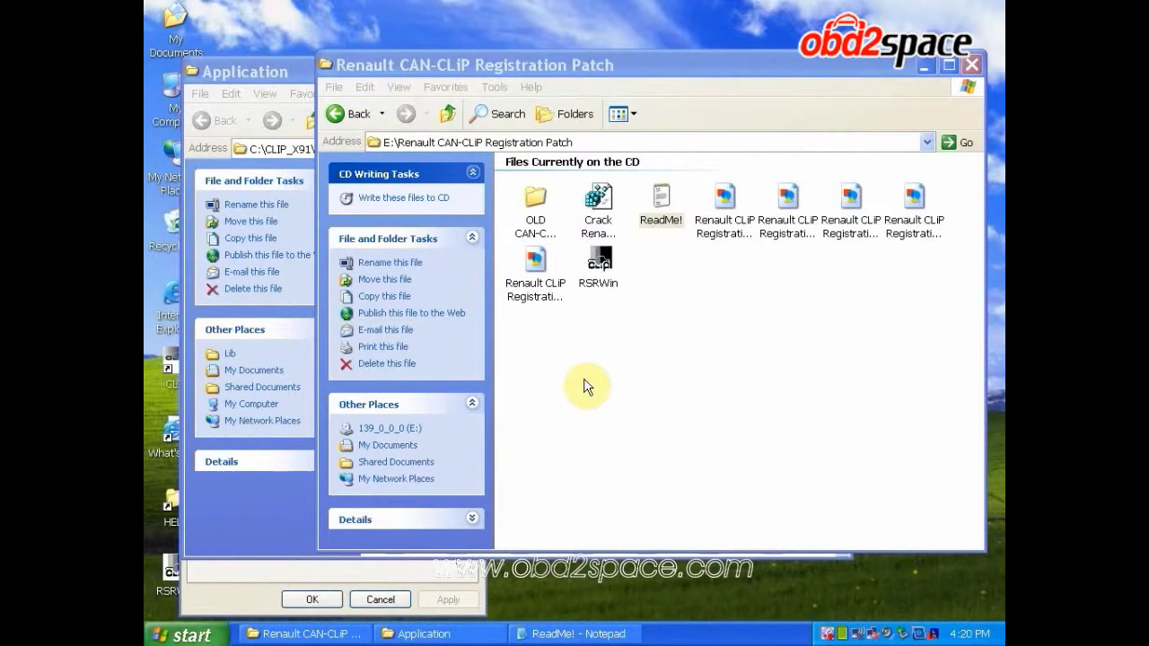
pyautogui.click(379, 599)
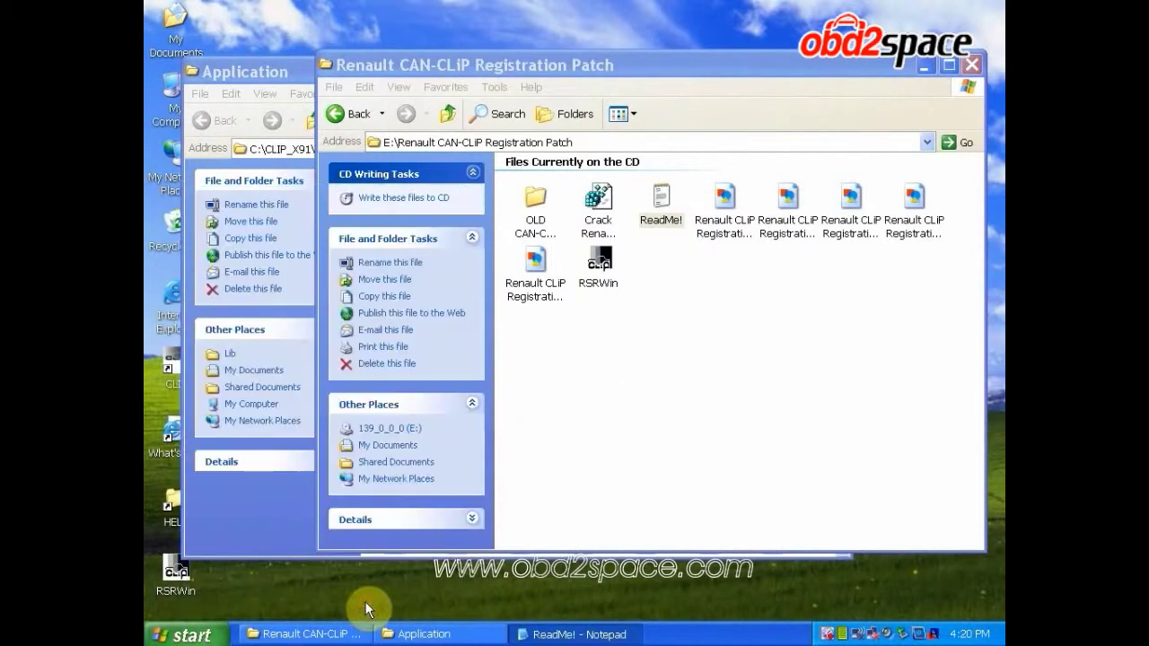
pyautogui.click(406, 635)
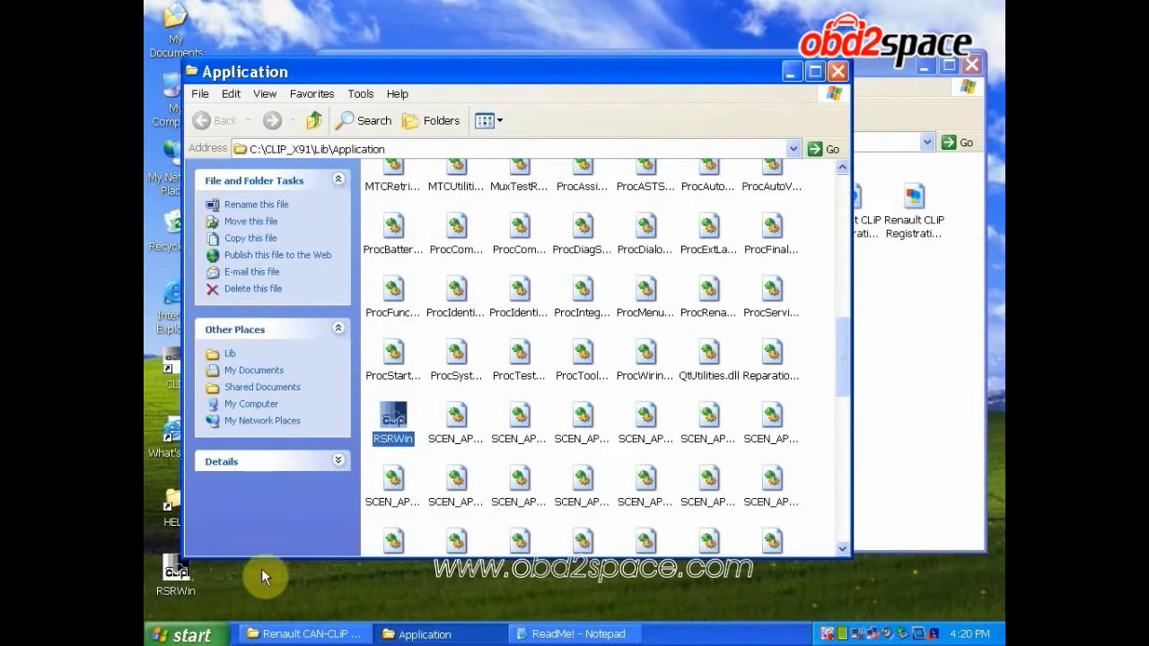
# Move desktop RSRWin into C:\CLIP_X91\Lib\Application, replacing the existing file, then close the window
pyautogui.rightClick(175, 586)
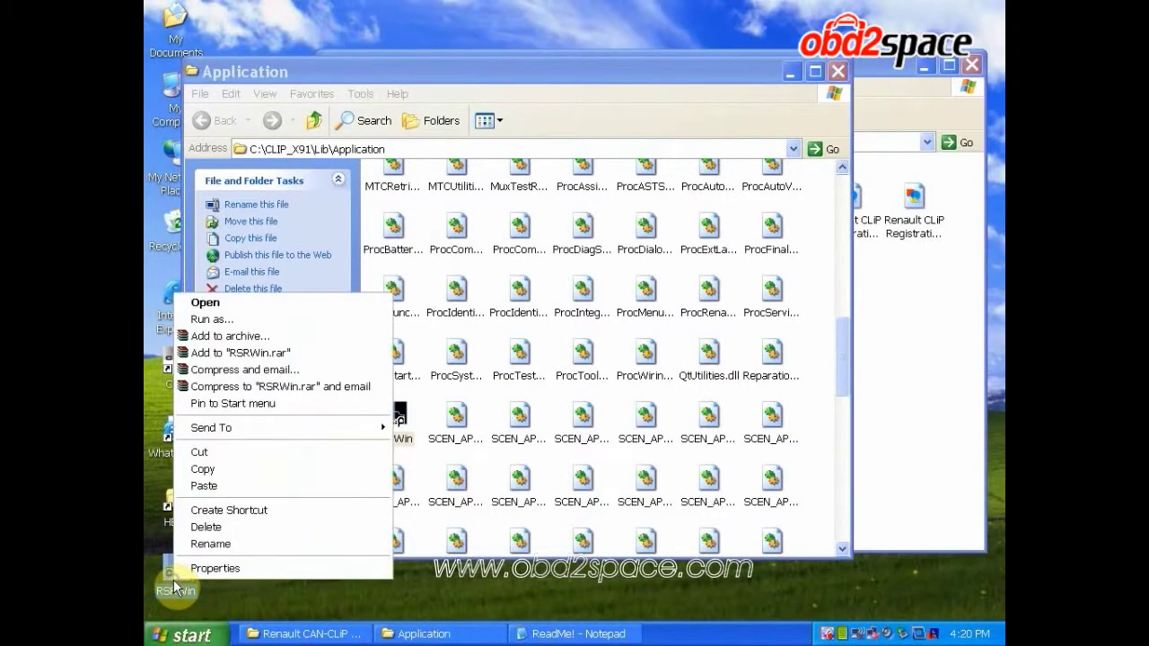
pyautogui.click(296, 454)
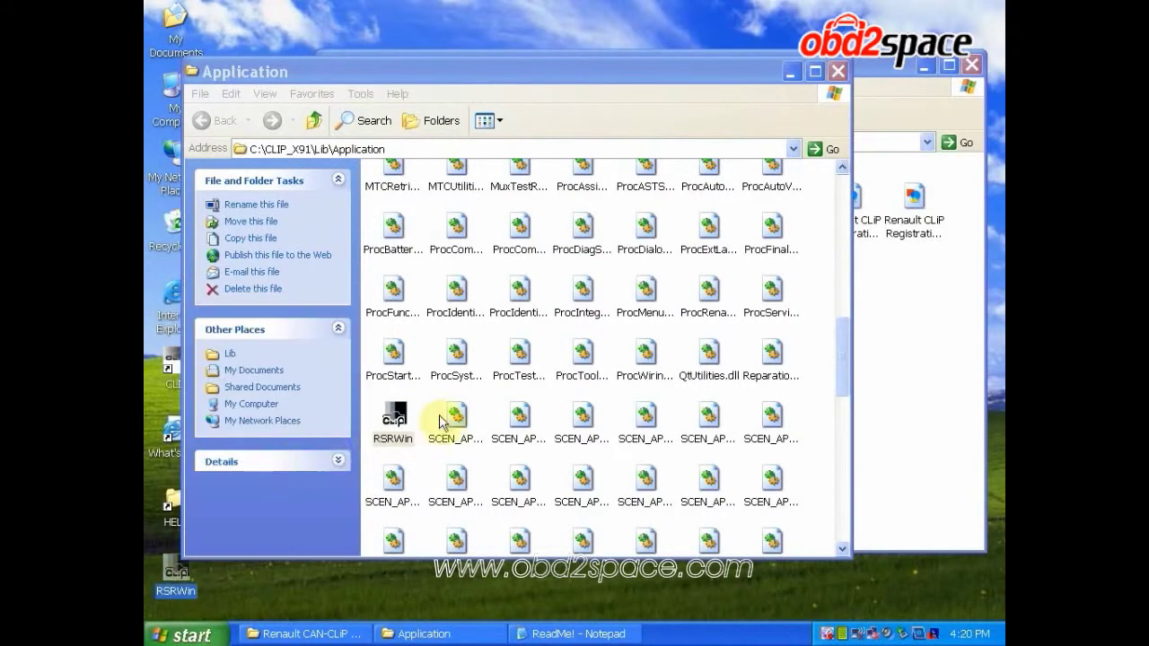
pyautogui.click(418, 409)
pyautogui.rightClick(418, 409)
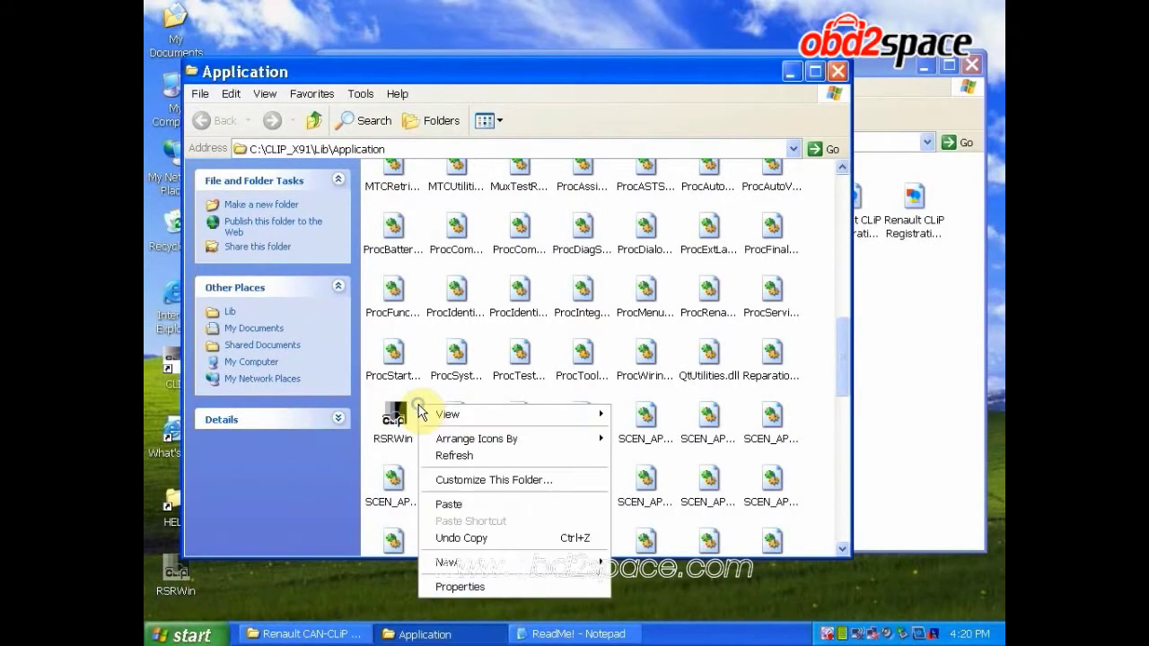
pyautogui.click(448, 505)
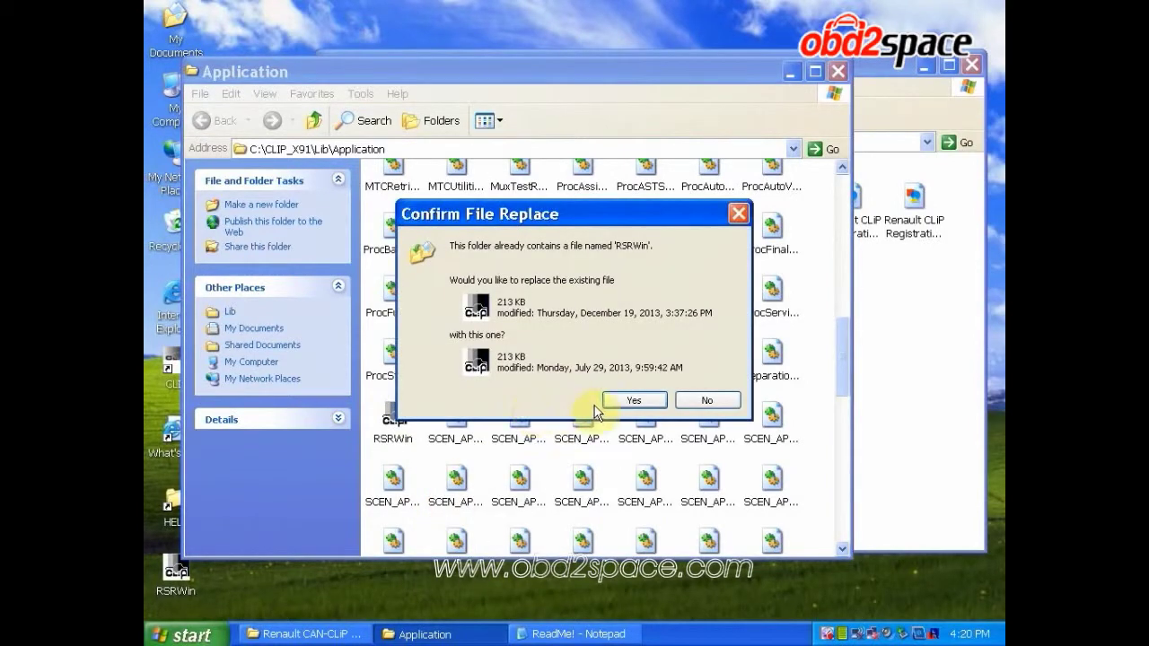
pyautogui.click(619, 402)
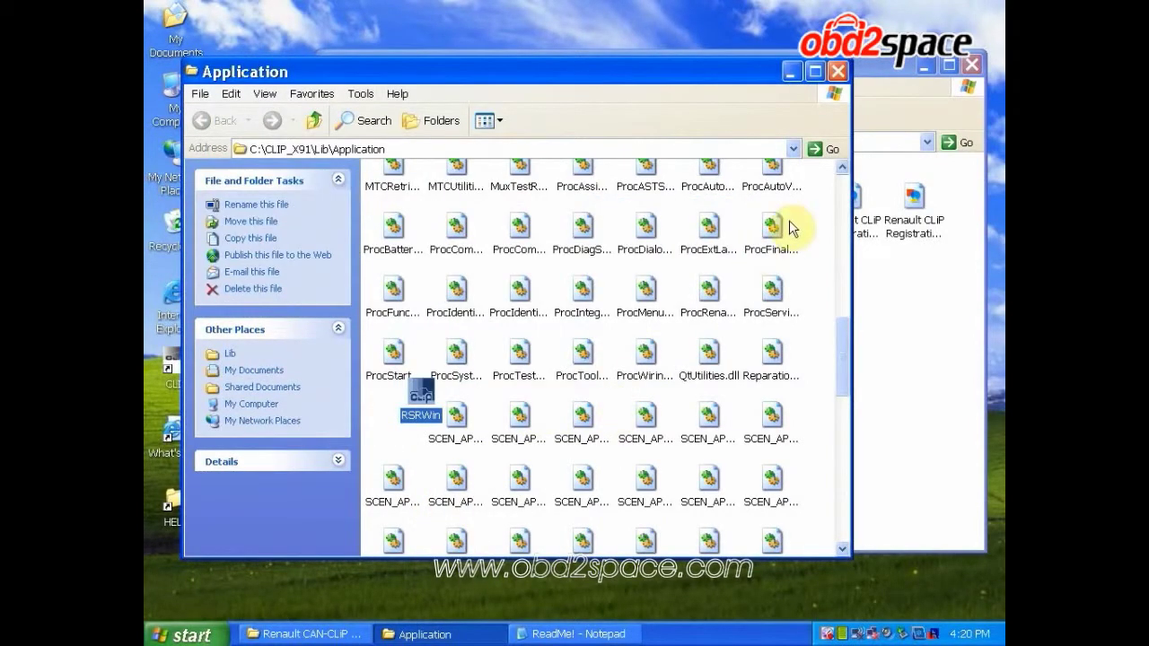
pyautogui.click(838, 72)
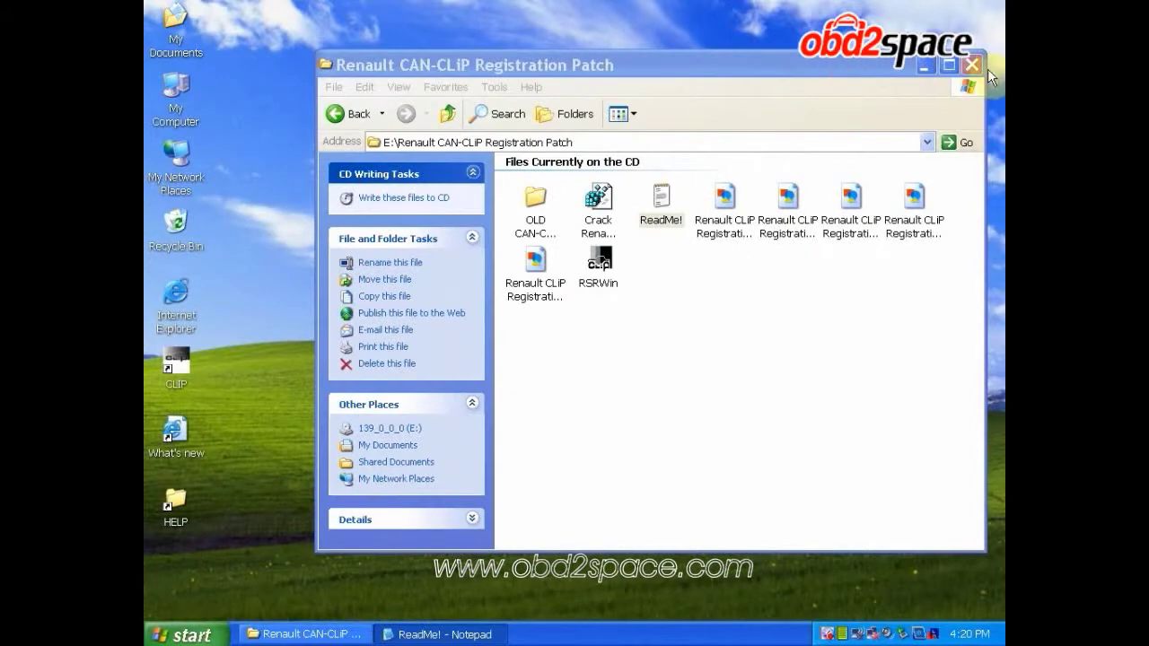
# Close the Registration Patch window and finish installing the Vehicule Communication Interface driver
pyautogui.click(972, 65)
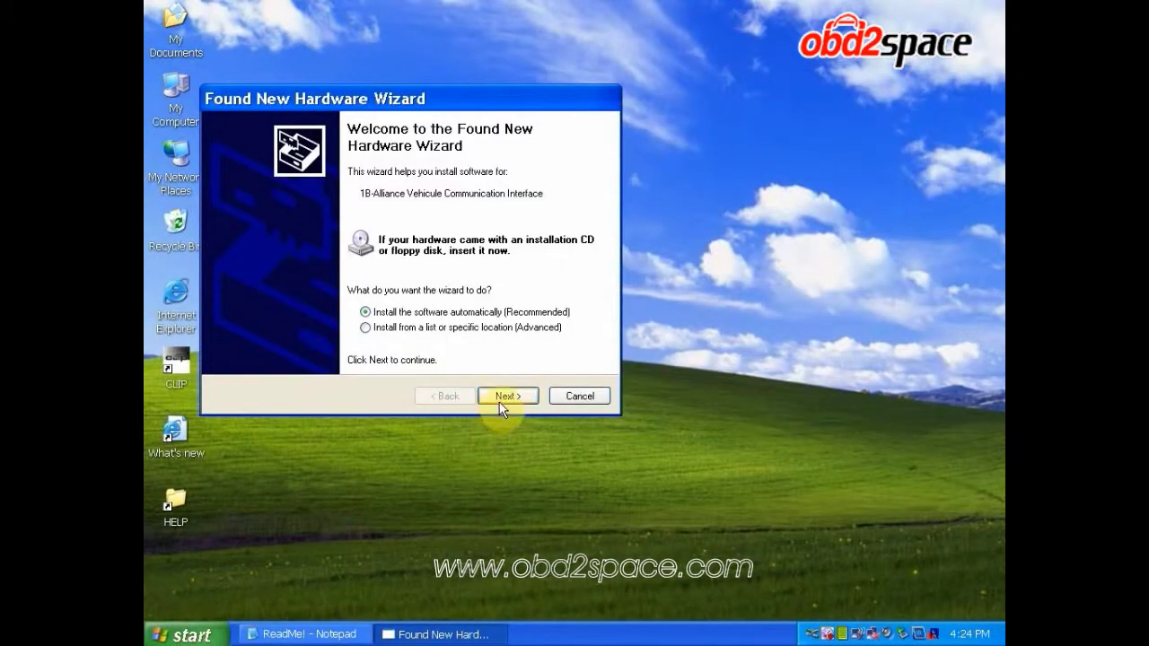
pyautogui.click(499, 398)
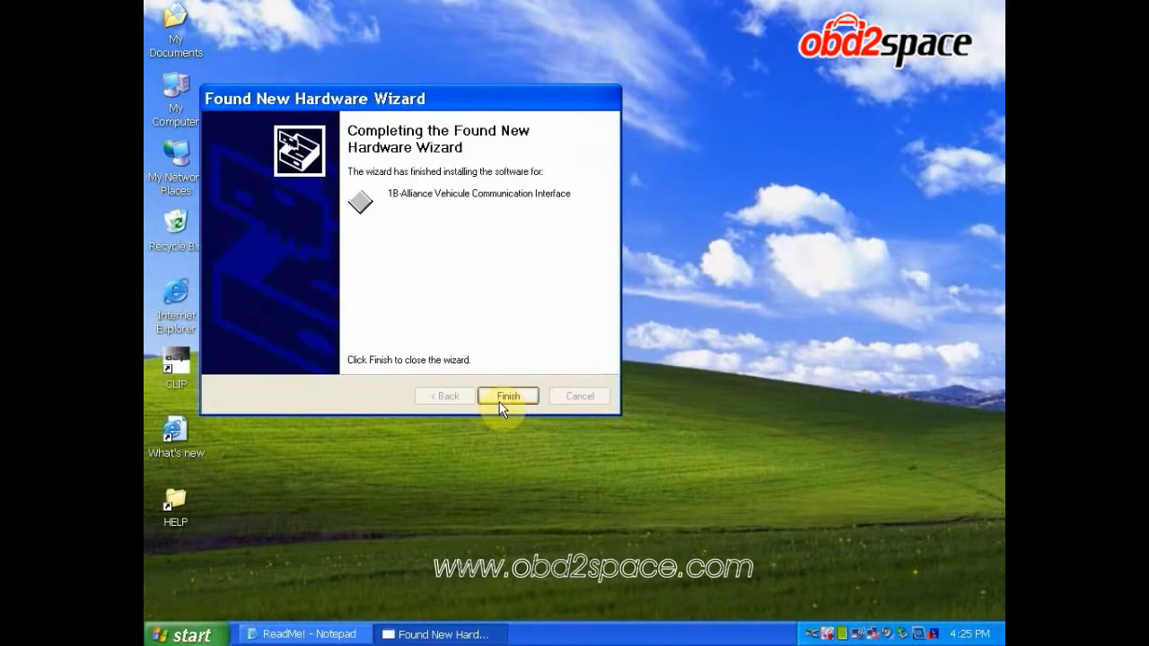
pyautogui.click(501, 399)
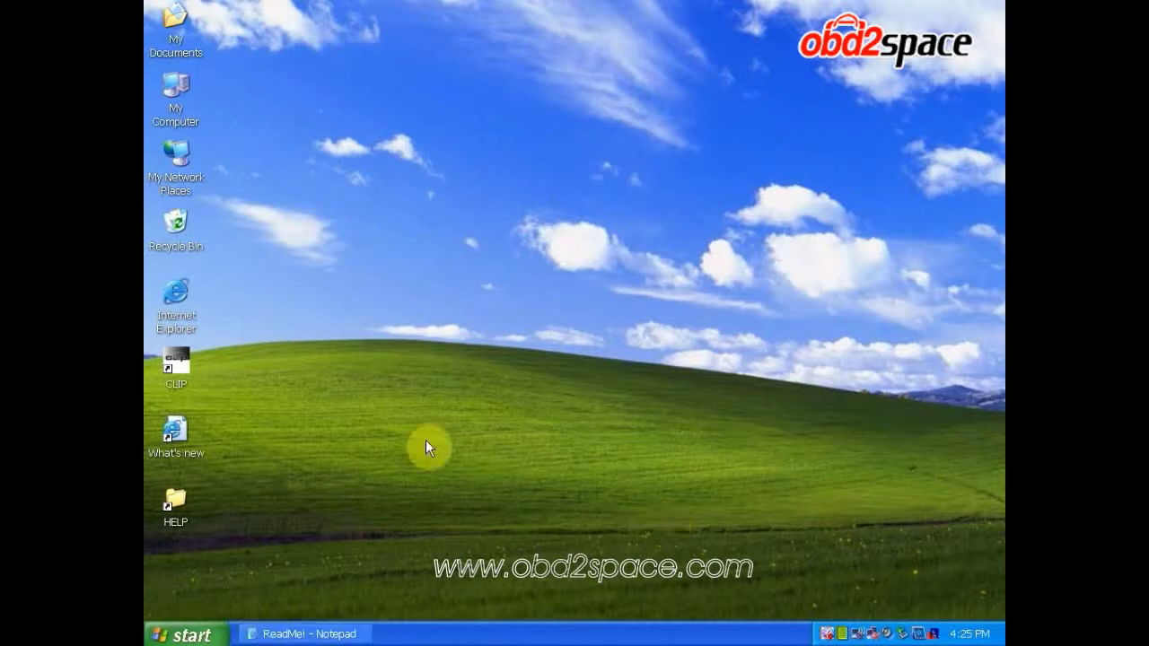
pyautogui.rightClick(173, 363)
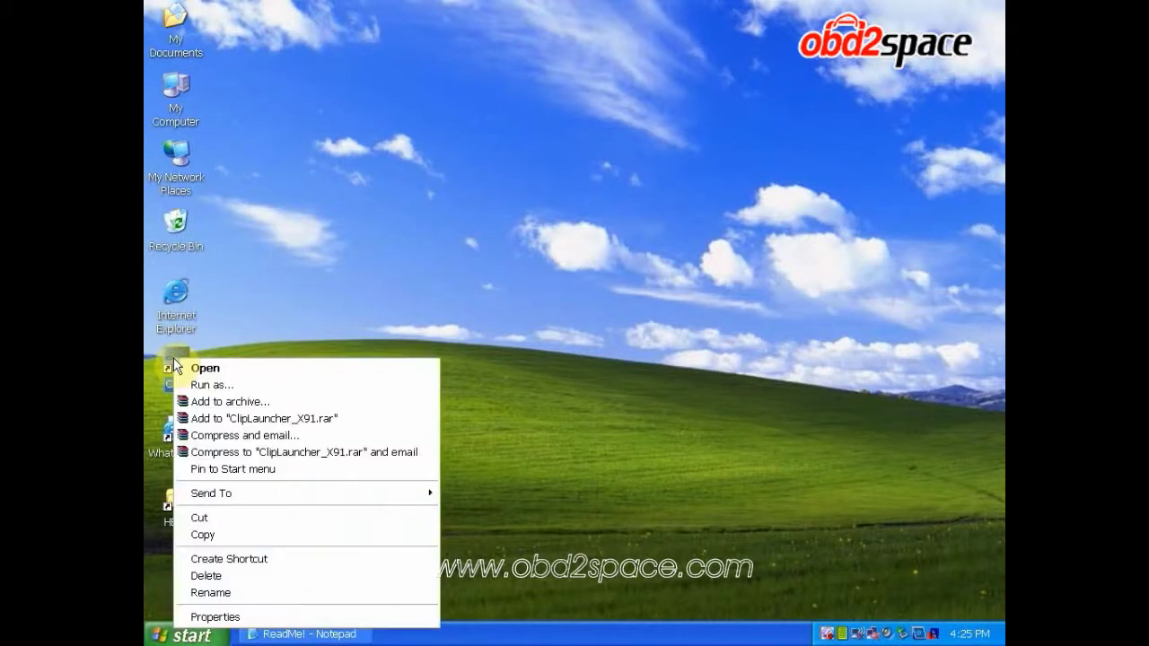
pyautogui.click(193, 369)
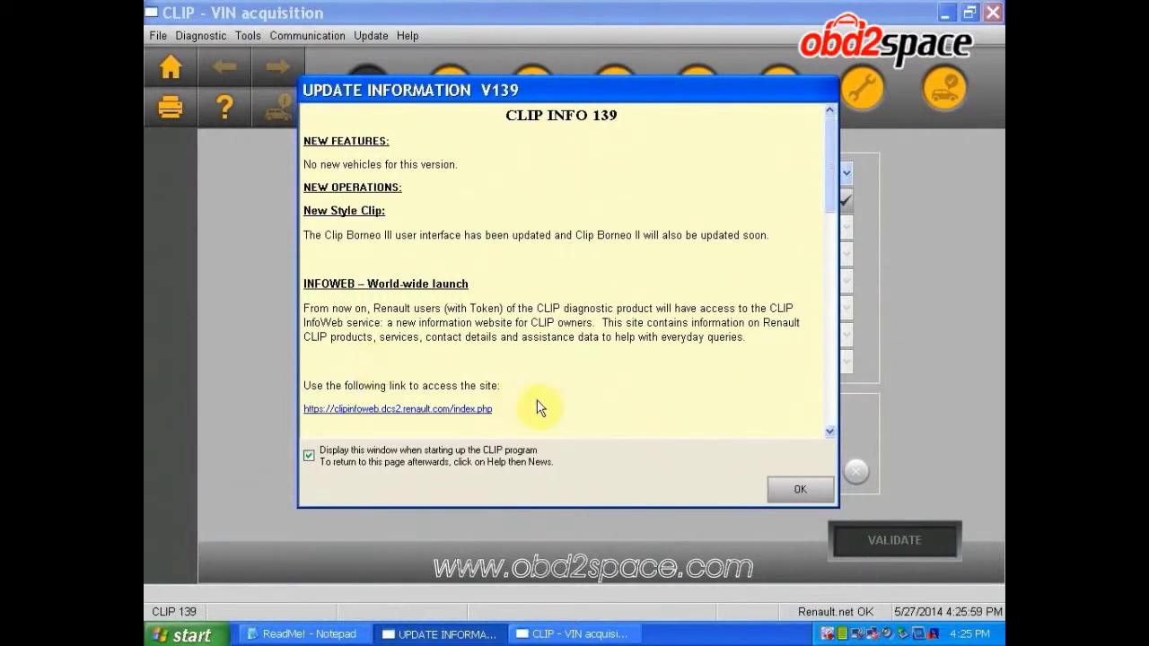
pyautogui.click(792, 485)
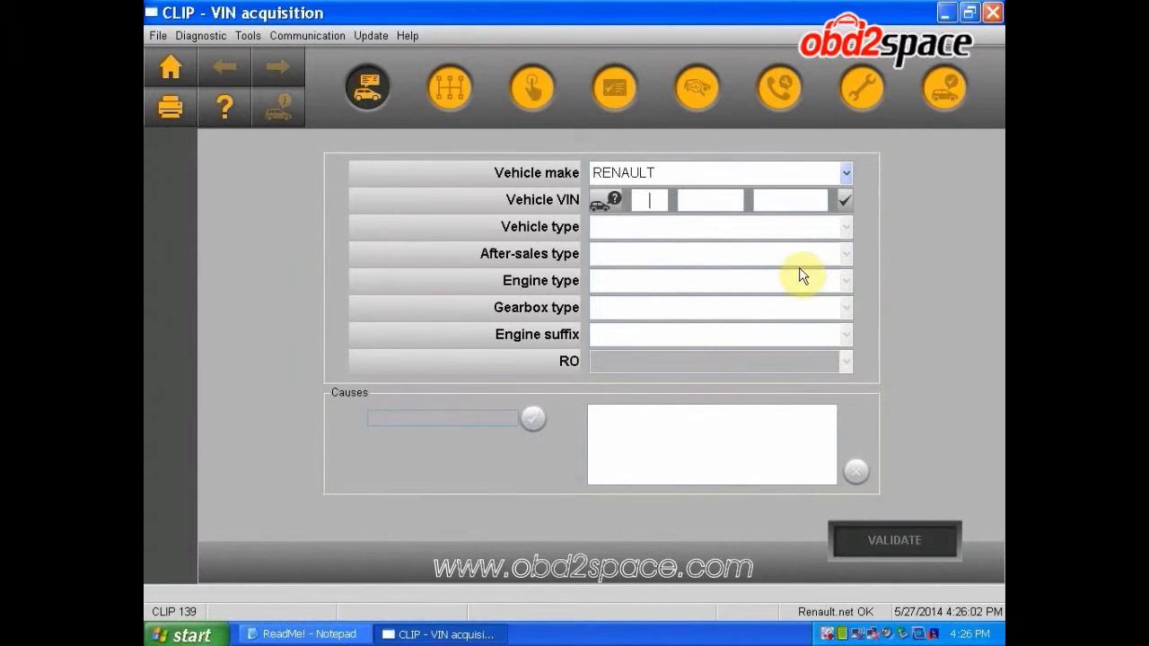
pyautogui.write('11111111111111111')
pyautogui.click(847, 204)
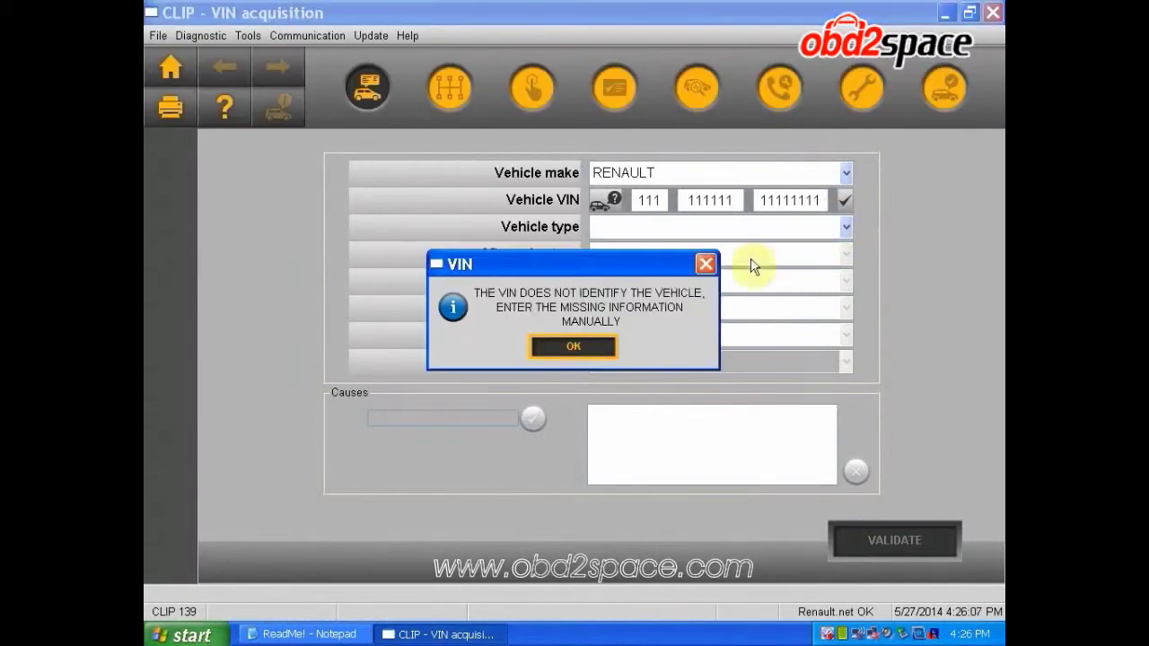
pyautogui.click(589, 342)
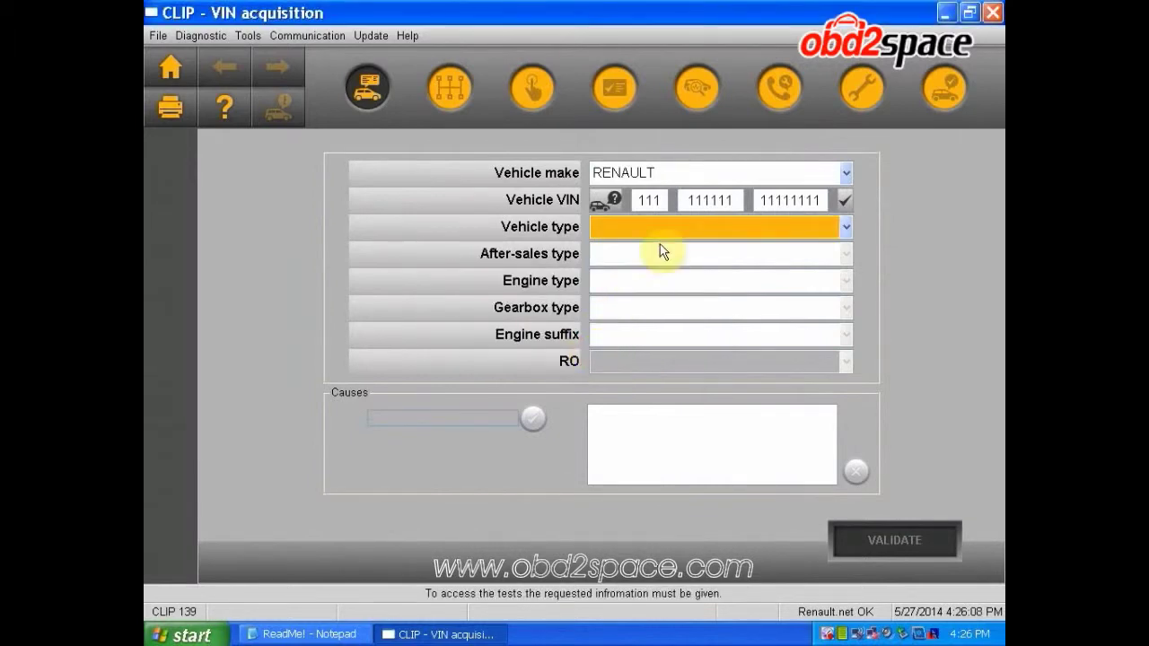
# Set vehicle type TWINGO PHASE 2, after-sales type C061 and RO 111111
pyautogui.click(848, 227)
pyautogui.click(769, 268)
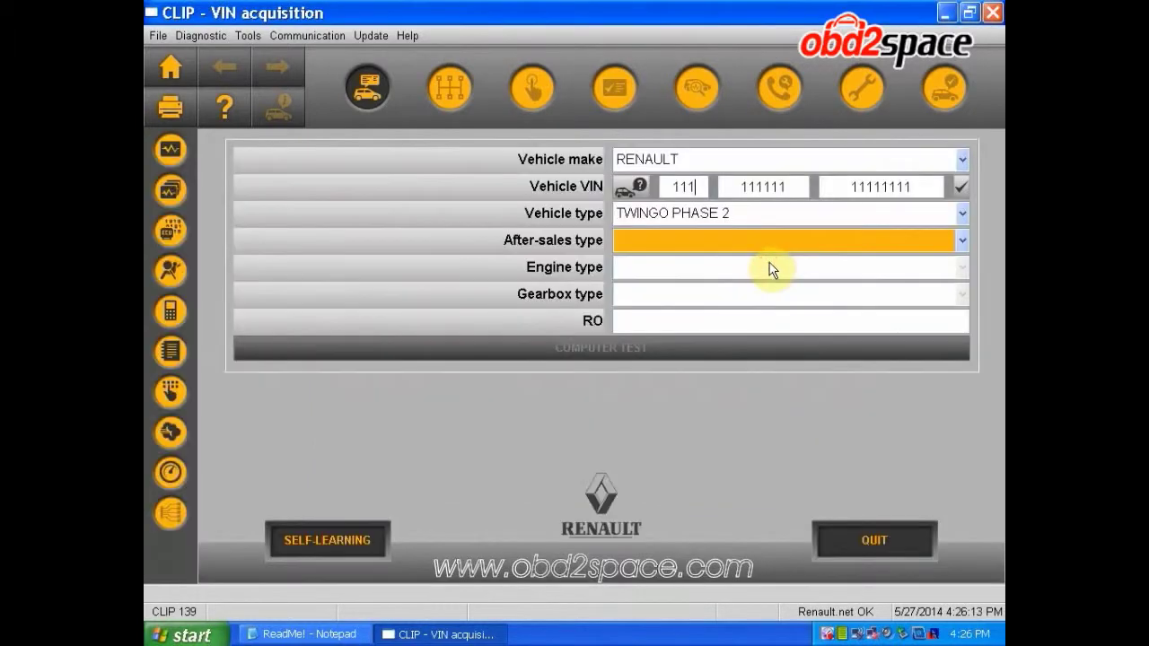
pyautogui.click(776, 244)
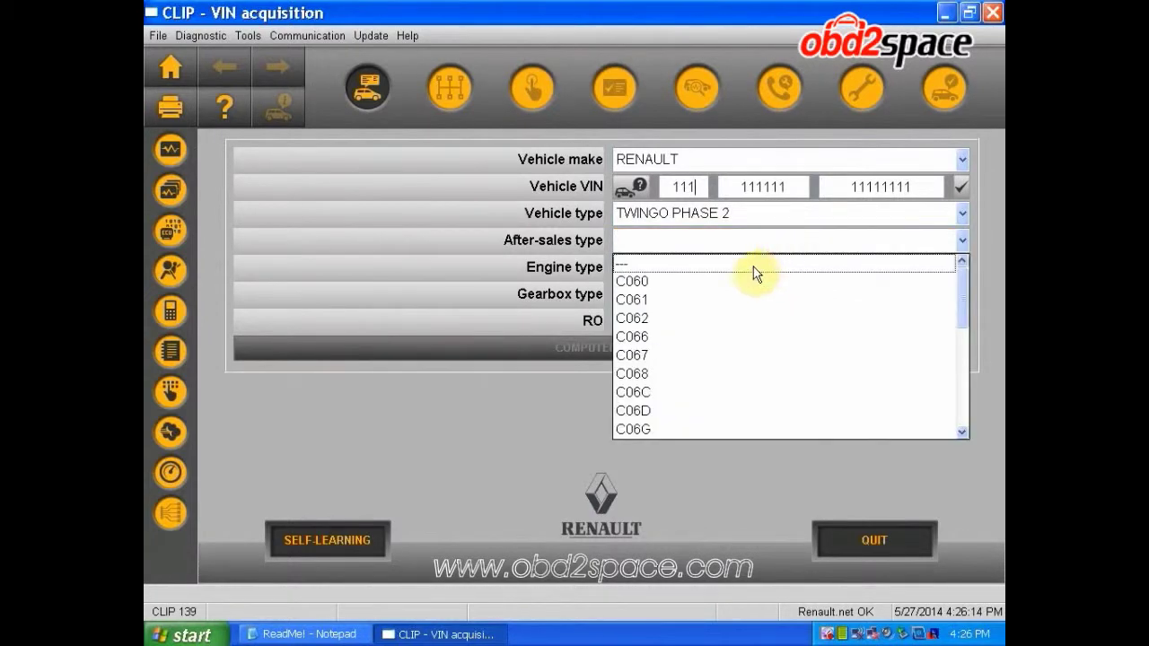
pyautogui.click(727, 302)
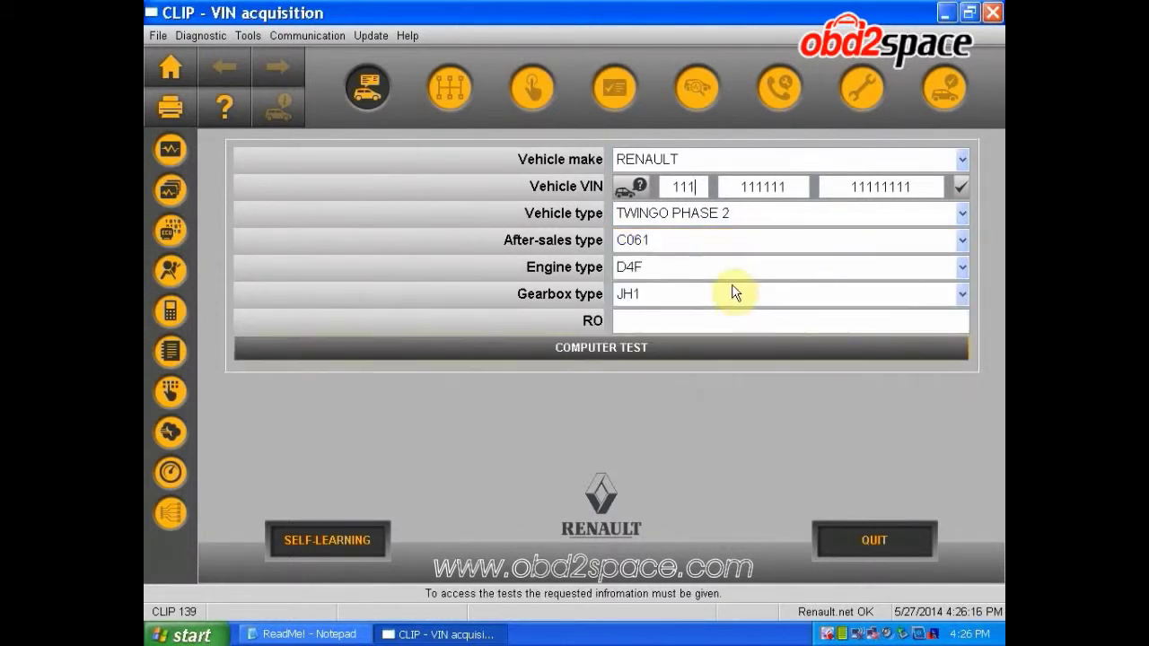
pyautogui.click(701, 322)
pyautogui.write('111111')
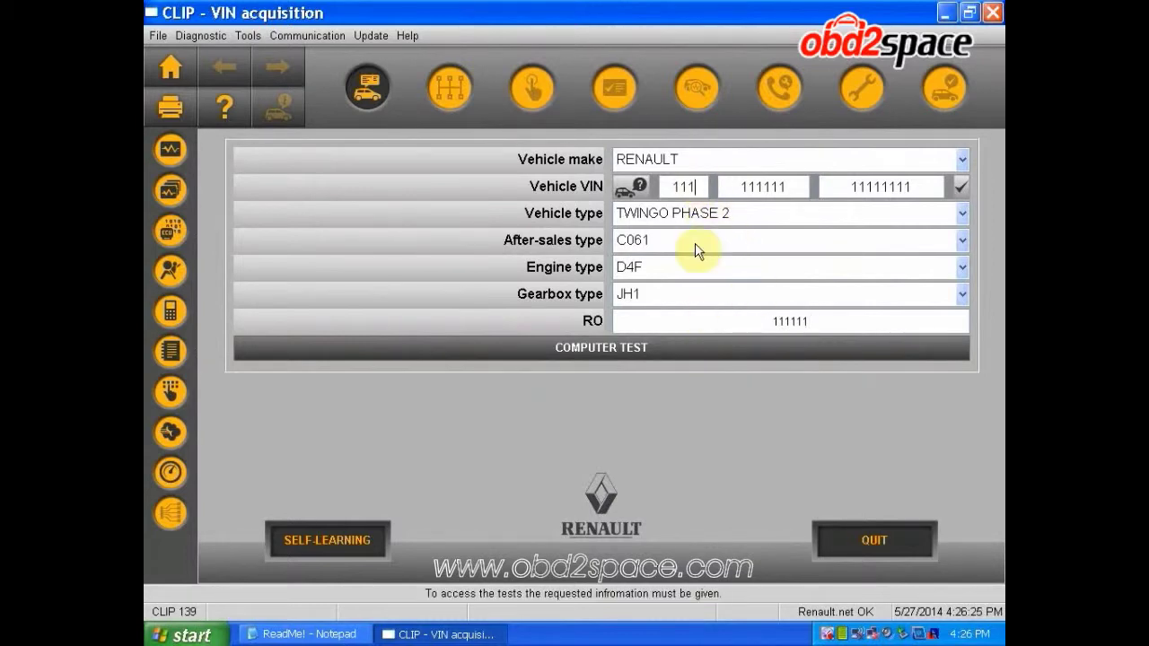
# Run the computer test on the Twingo's PETROL INJECTION computer, then exit back
pyautogui.click(628, 350)
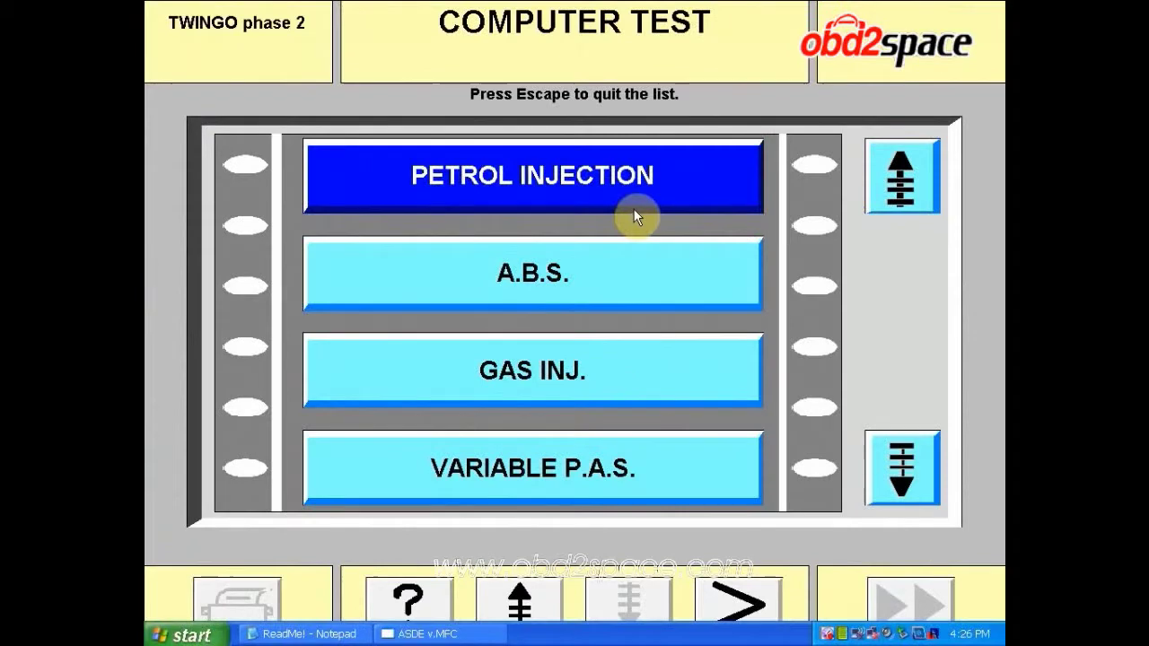
pyautogui.click(633, 209)
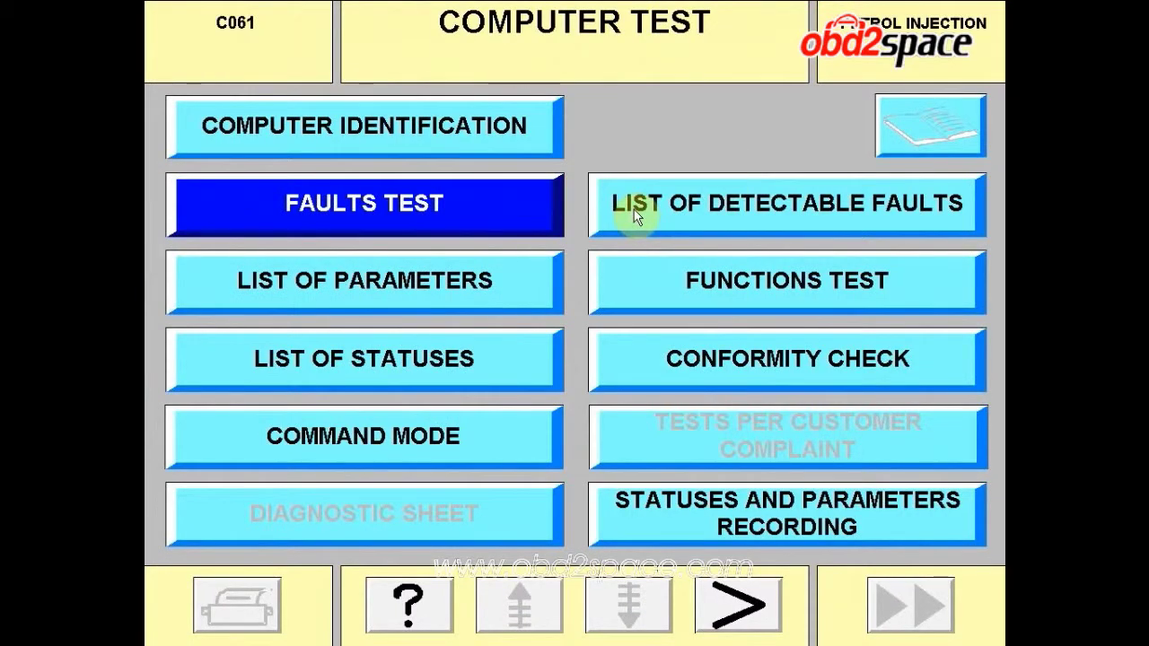
pyautogui.click(759, 613)
pyautogui.click(759, 612)
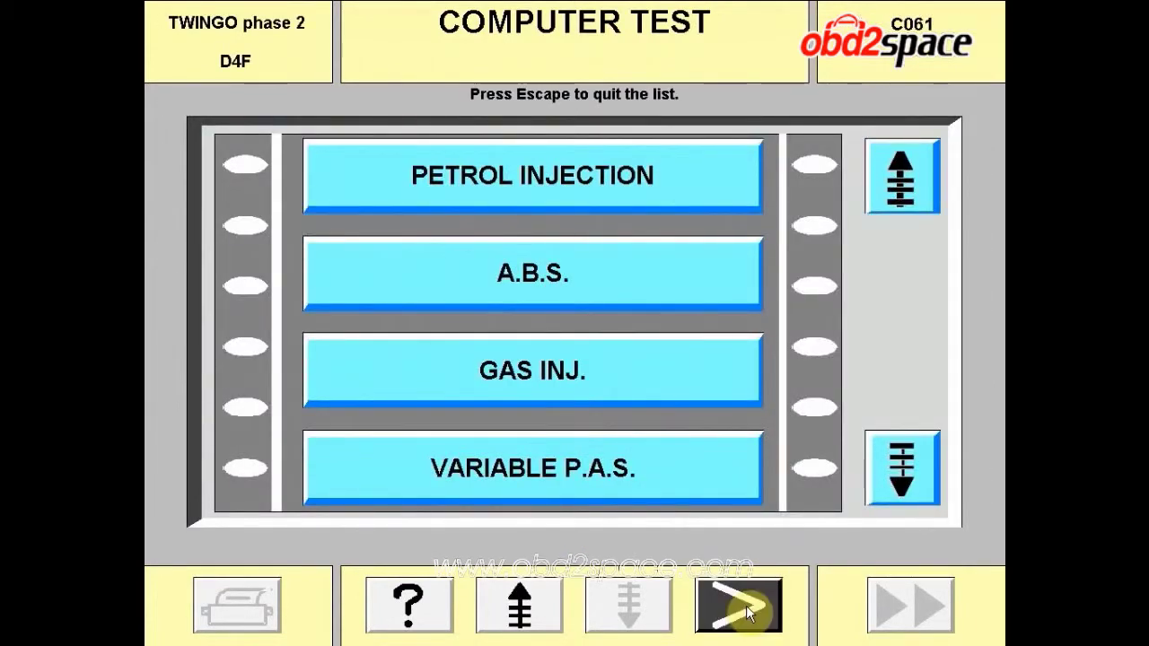